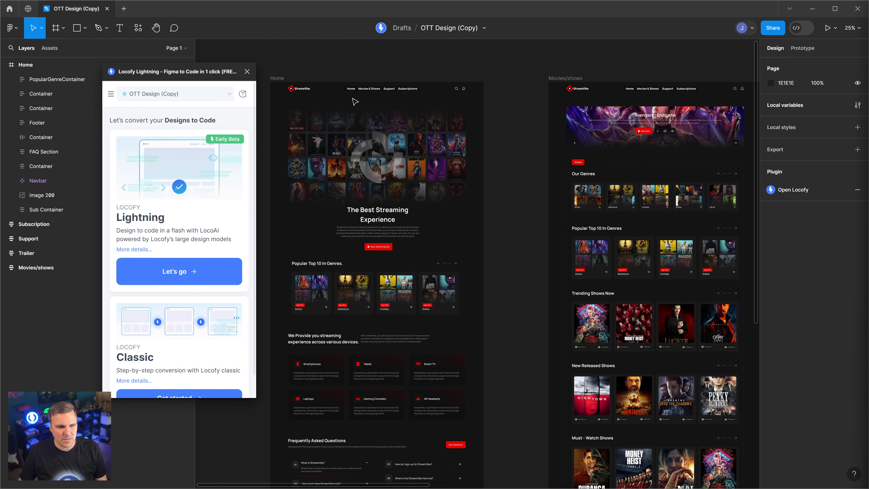
Convert the Home and Movies/shows frames to code with Locofy Lightning.
left_click(191, 275)
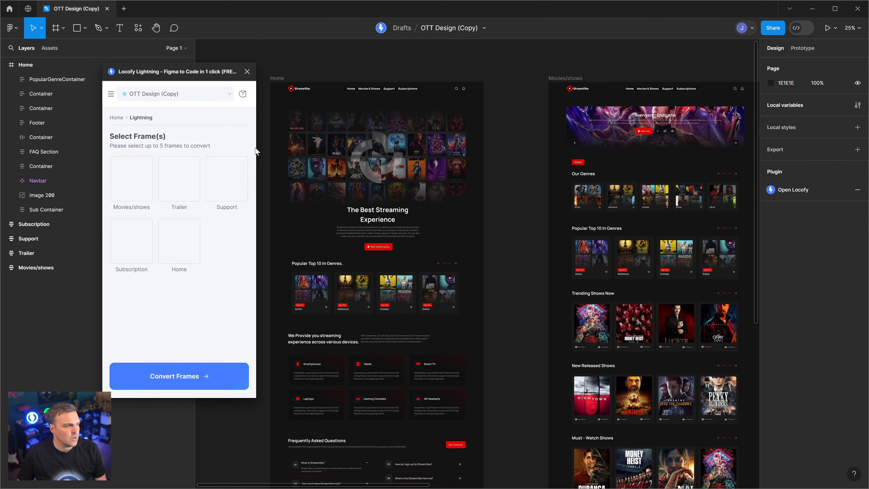
left_click(276, 79)
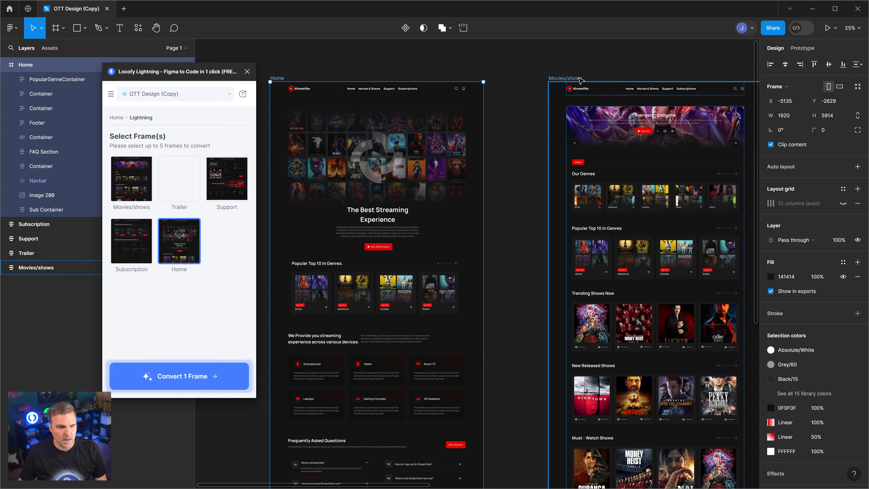
left_click(580, 80, "shift")
left_click(180, 376)
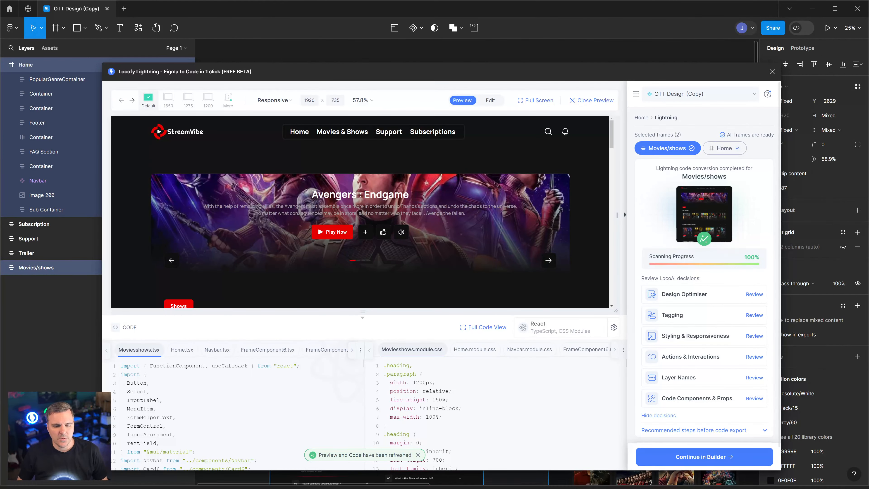
Review the preview instances of the generated Navbar, Card6, Card5, Card4 and Card3 code components, and close the Lightning plugin.
left_click(754, 398)
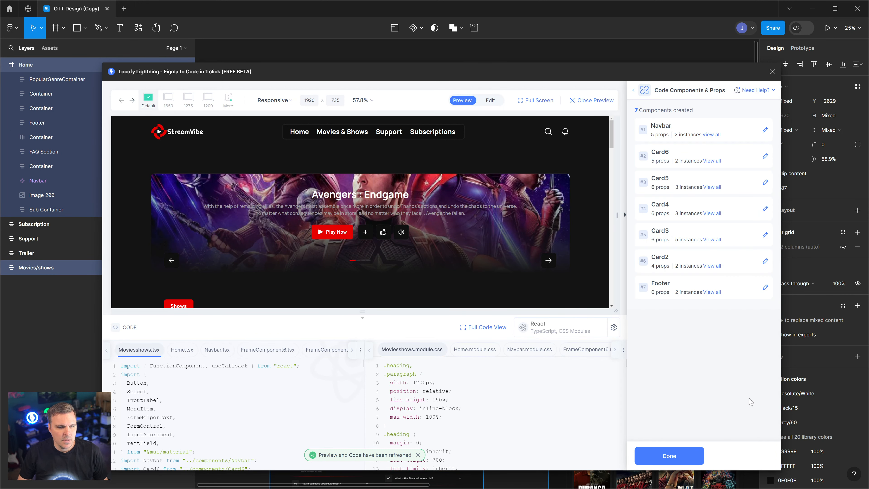
left_click(715, 134)
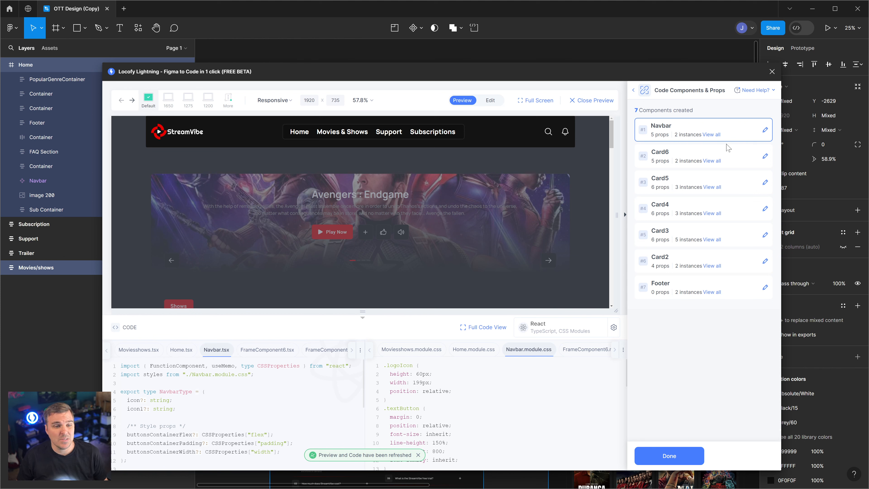
left_click(716, 162)
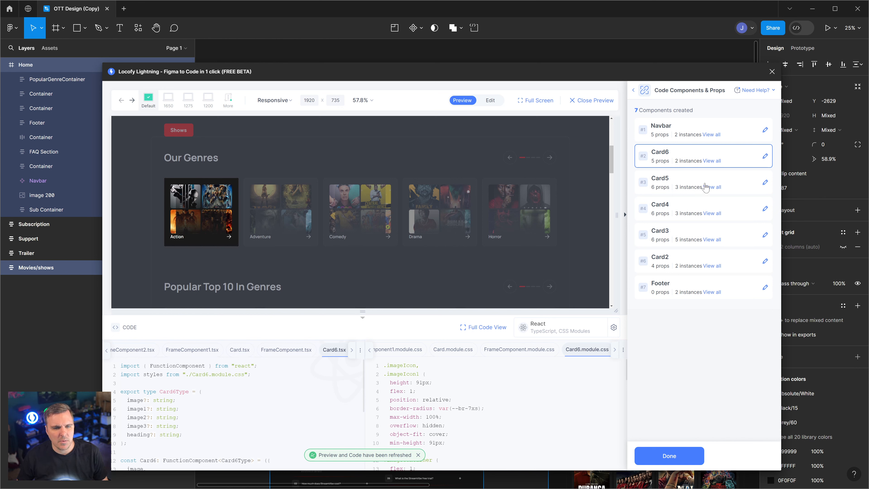
left_click(712, 188)
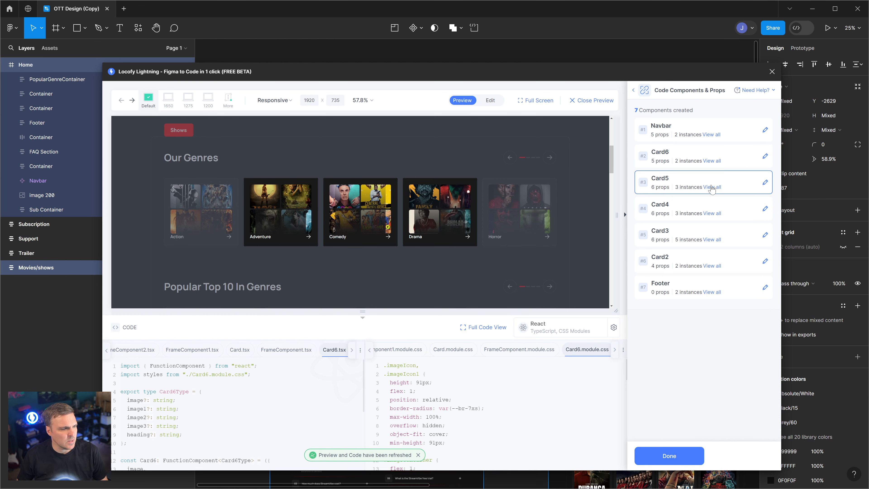
left_click(715, 214)
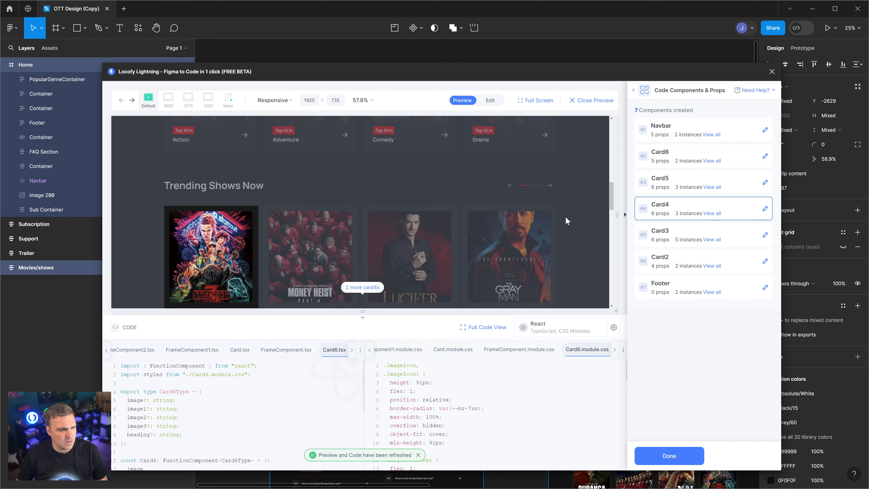
scroll(561, 221, "up", 3)
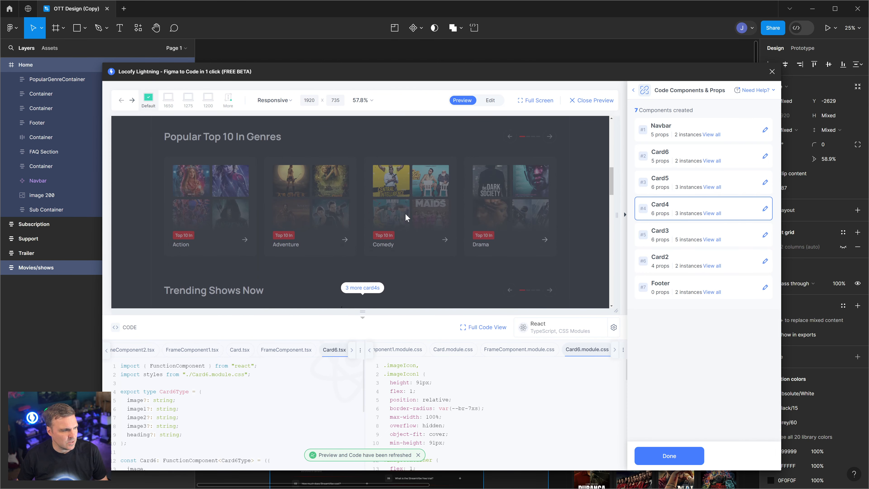
left_click(683, 240)
scroll(500, 228, "down", 3)
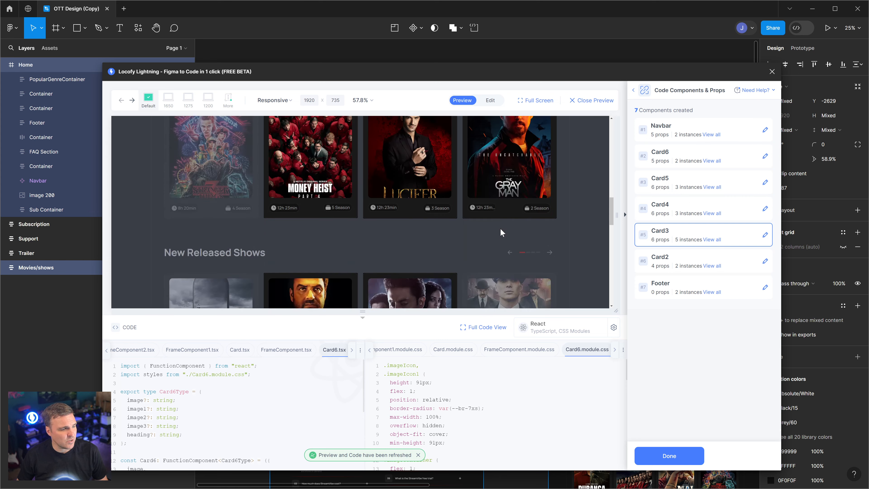
scroll(500, 228, "down", 5)
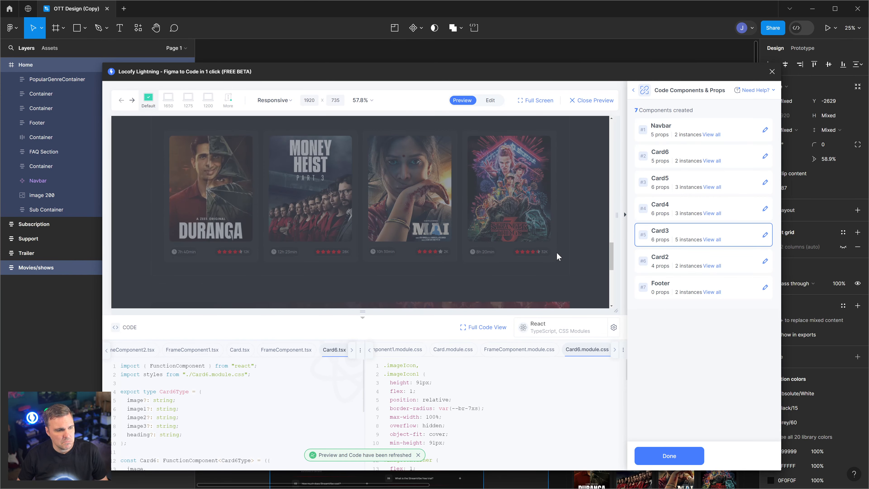
left_click(771, 72)
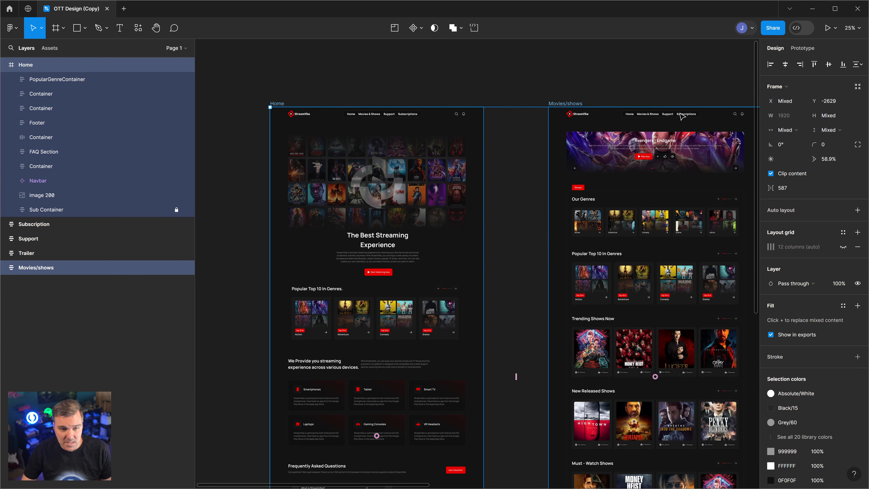
Copy the PopularGenreContainer section from the Home frame.
left_click(300, 120)
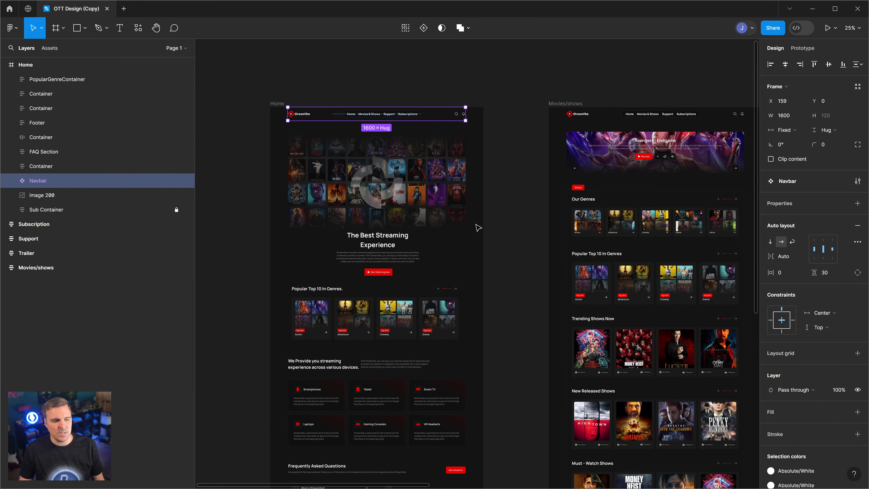
left_click(301, 287)
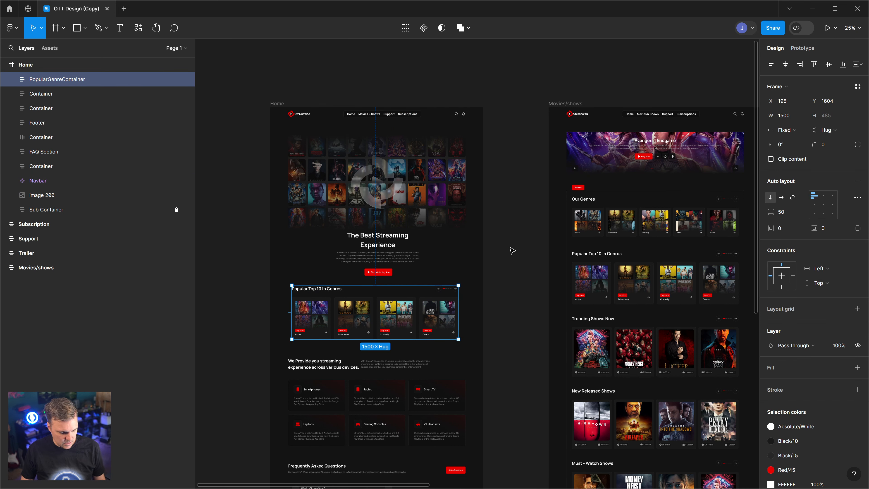
scroll(348, 148, "up", 4)
left_click(344, 131)
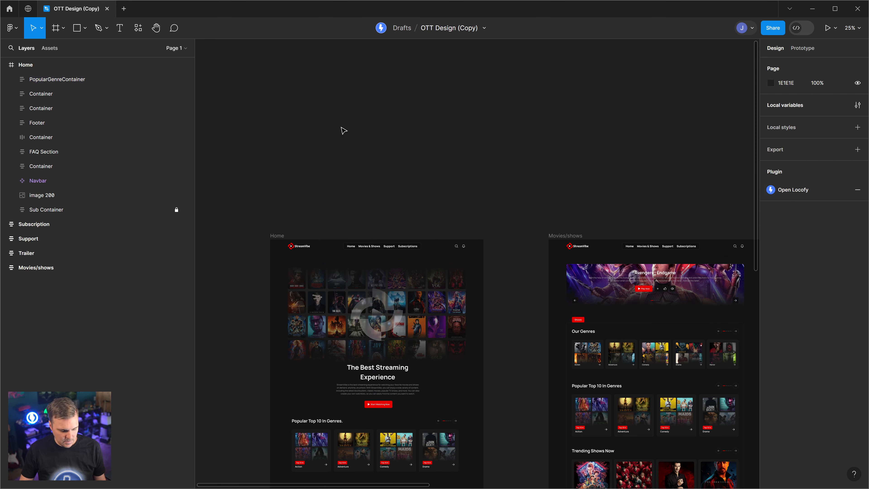
key("ctrl+v")
scroll(404, 285, "down", 3)
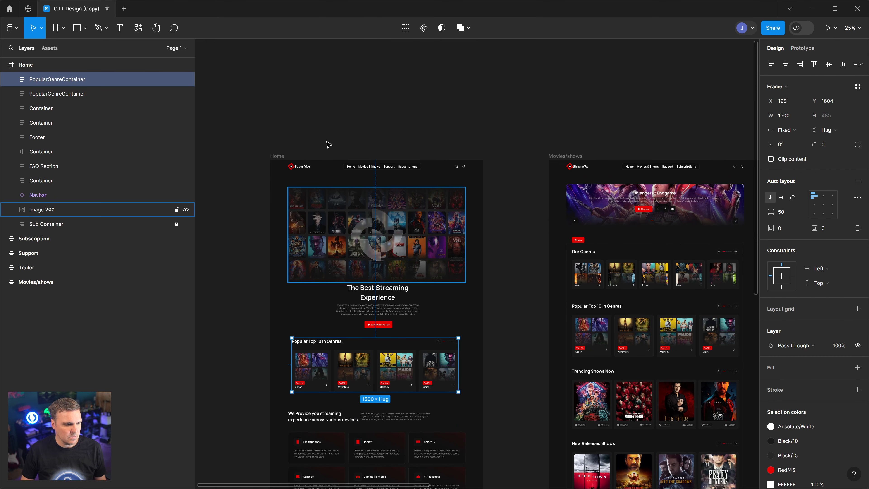
scroll(279, 137, "up", 1)
key("Delete")
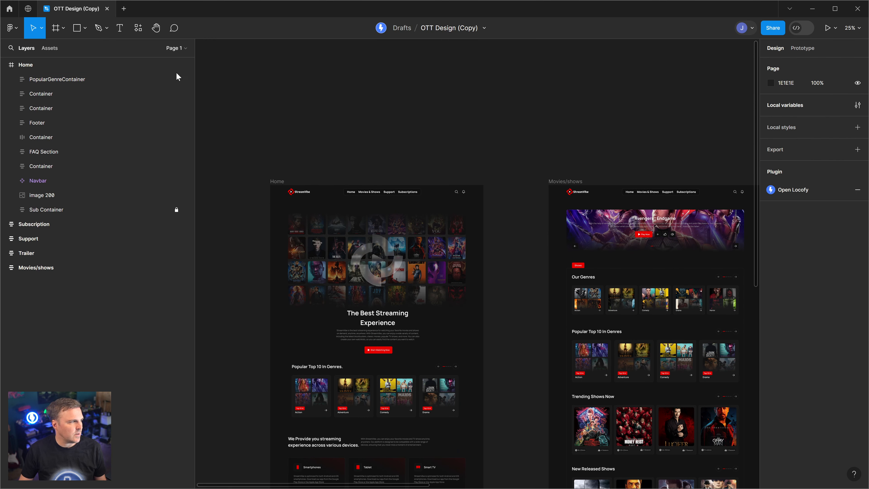
Paste the copied PopularGenreContainer onto the empty canvas above the Home frame.
right_click(297, 81)
left_click(309, 85)
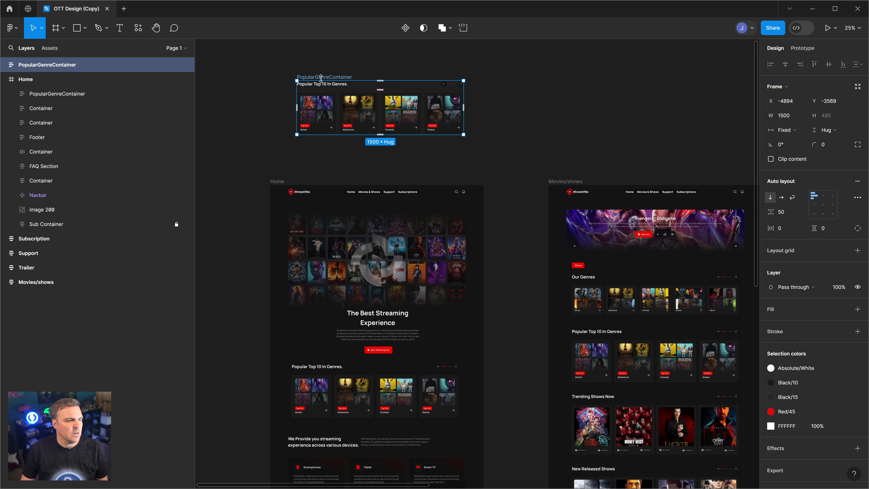
left_click(291, 66)
left_click(303, 86)
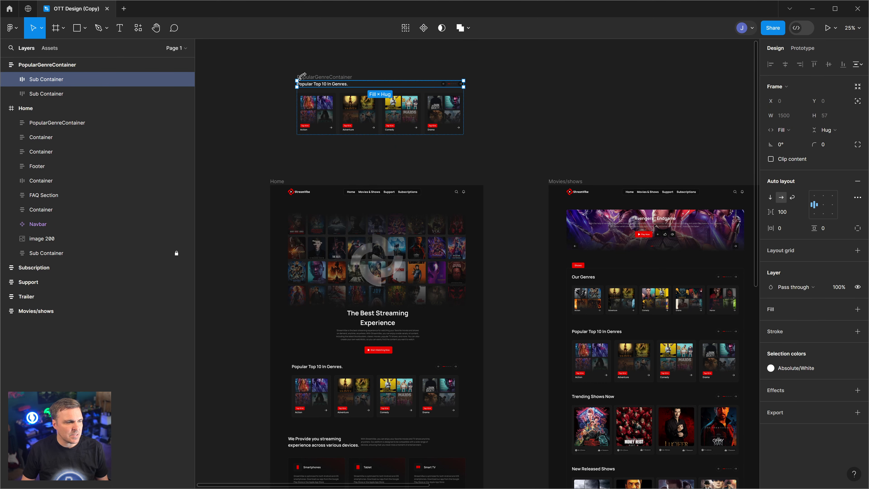
left_click(294, 78)
left_click(302, 78)
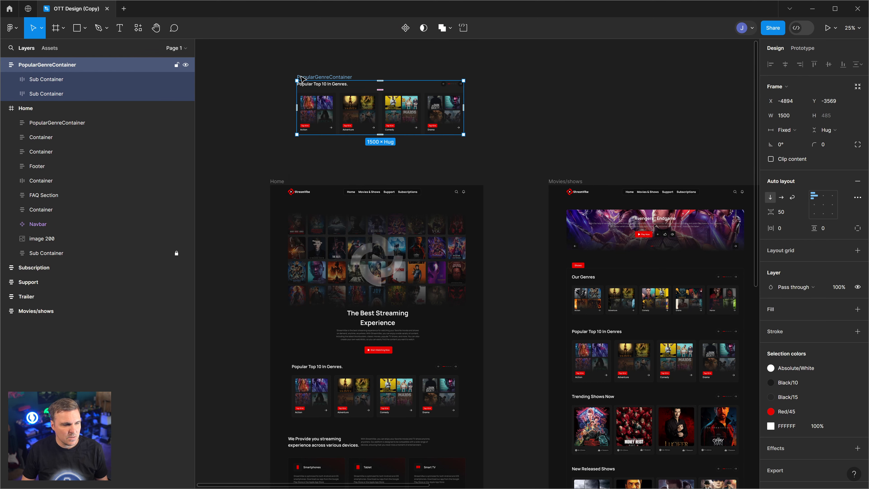
Create a component from the first GenreCard (Action) in the standalone PopularGenreContainer.
left_click(315, 102)
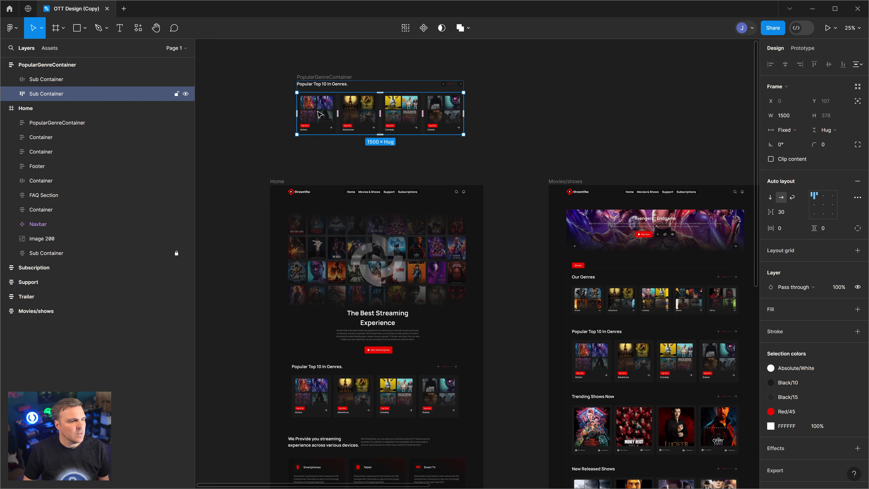
left_click(11, 94)
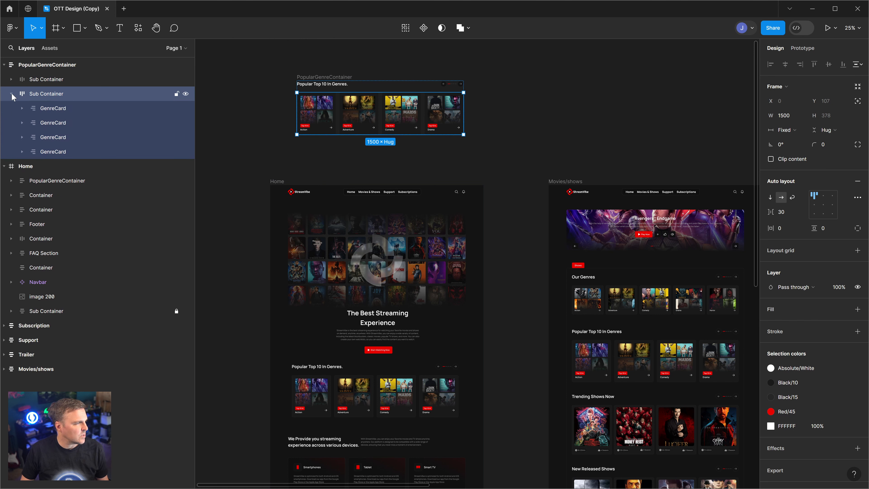
left_click(55, 107)
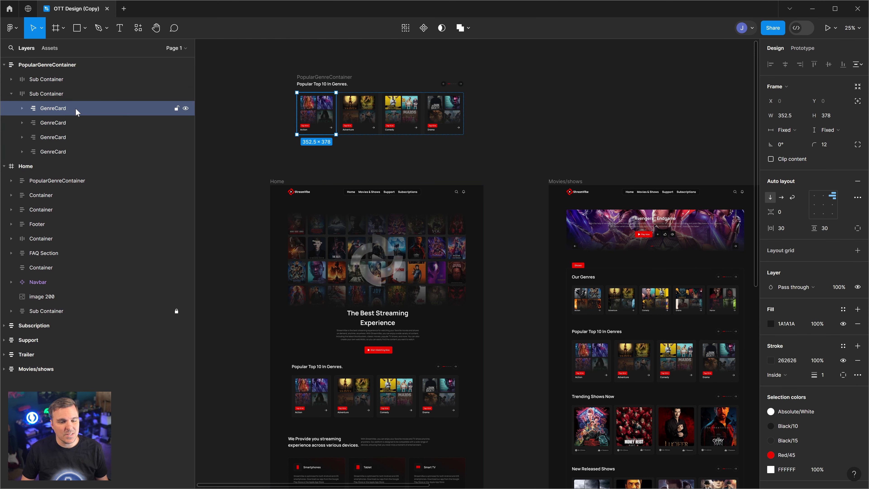
right_click(75, 109)
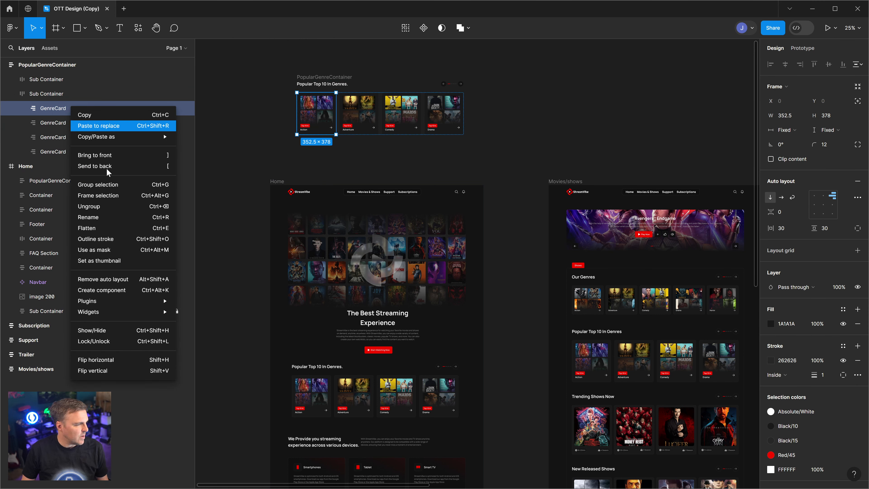
left_click(116, 289)
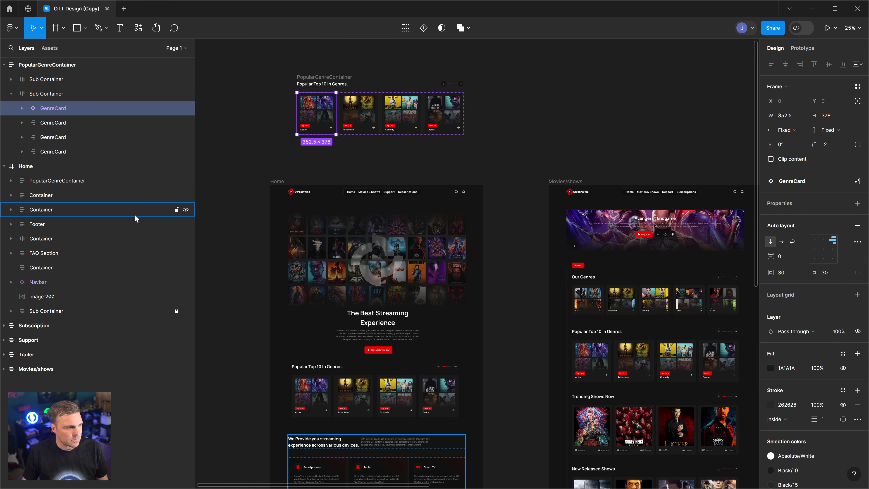
Check the overflow setting of the Sub Container holding the genre cards and enable Clip content on it.
left_click(47, 93)
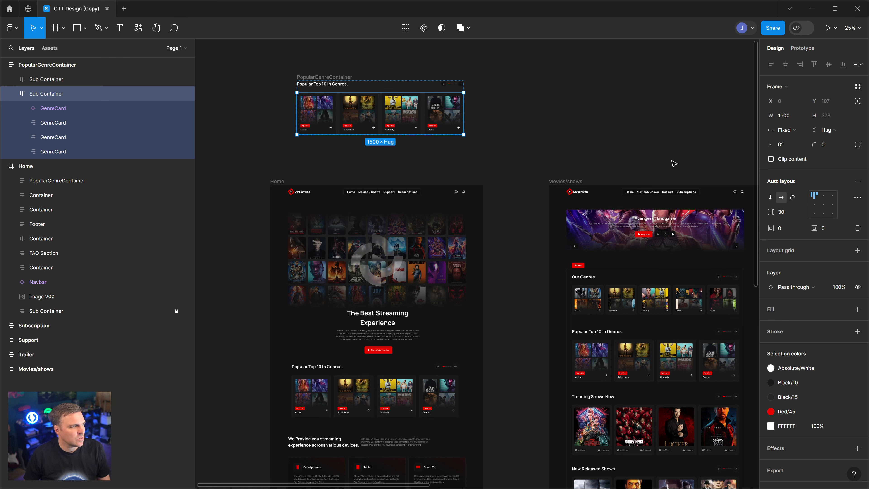
left_click(803, 48)
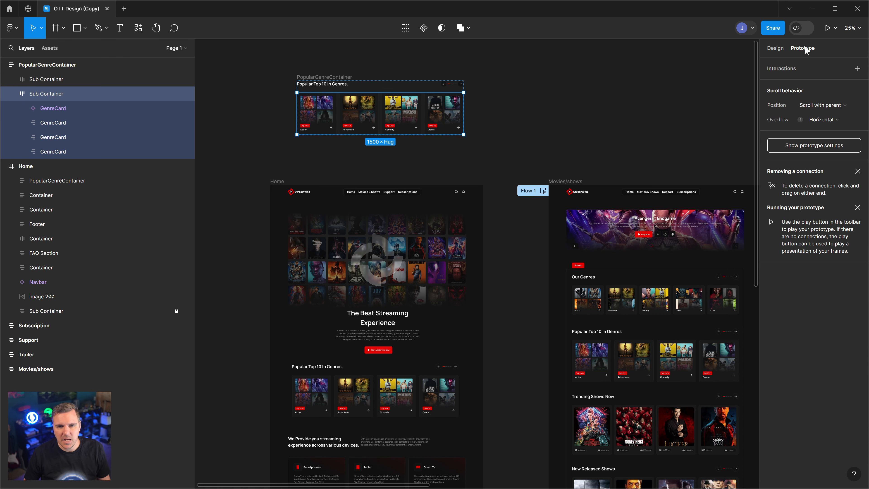
left_click(782, 51)
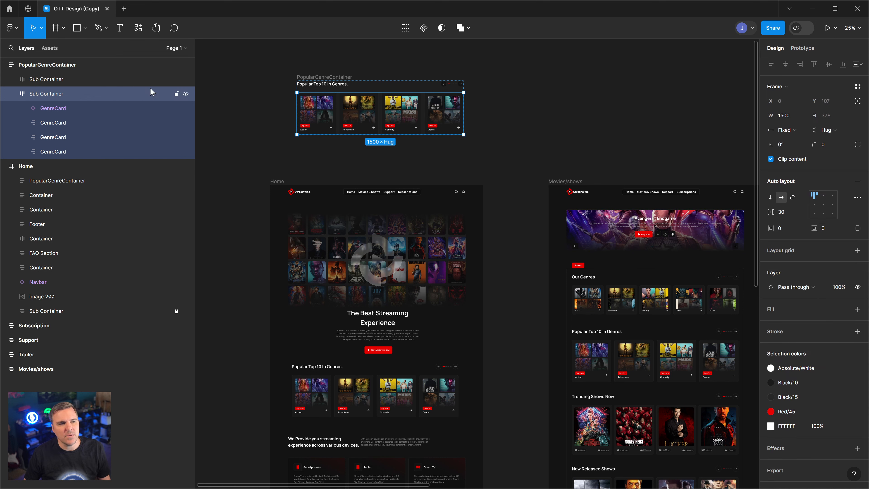
Paste four instances of the GenreCard component into the Sub Container that holds the genre cards.
left_click(74, 108)
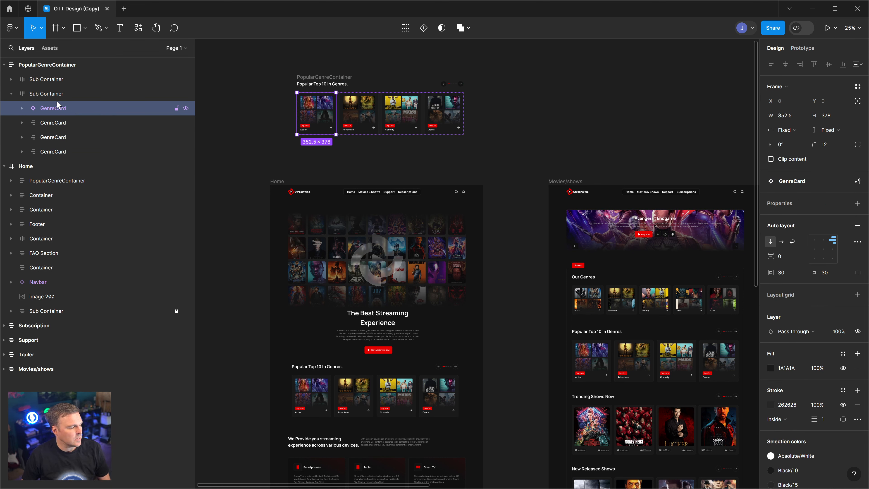
left_click(56, 94)
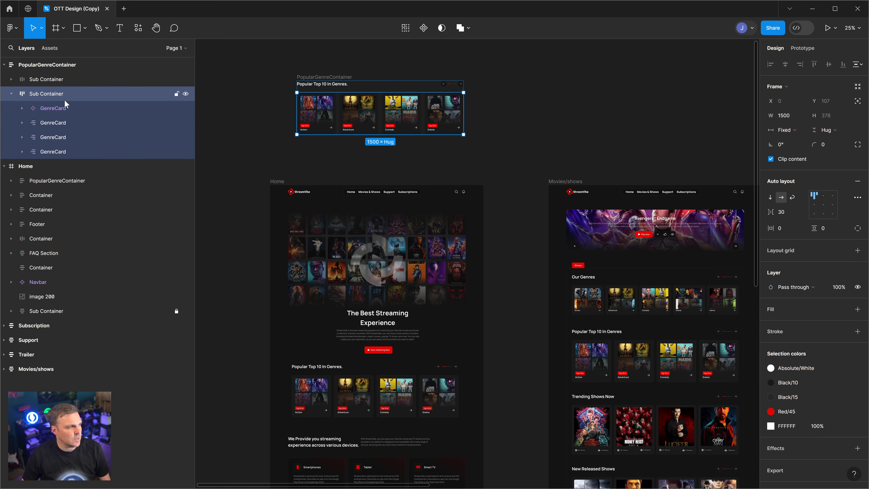
key("ctrl+v")
key("ctrl+v")
key("ctrl+v")
key("ctrl+v")
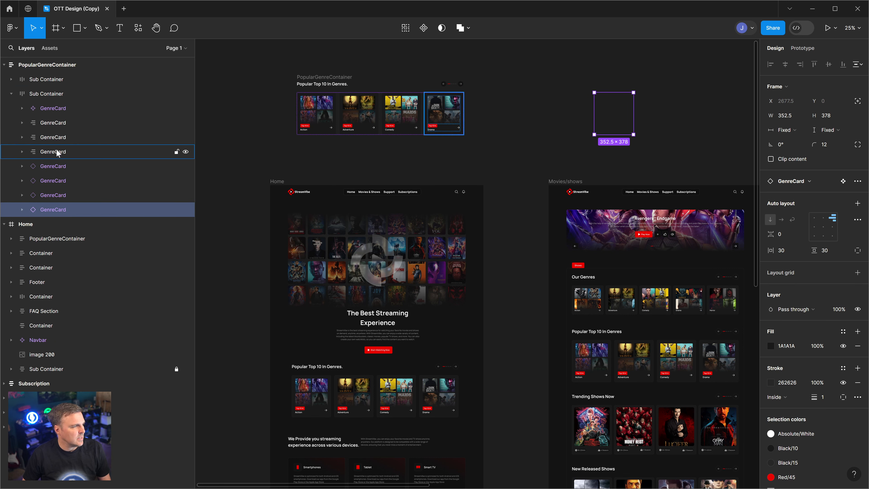
left_click(54, 166)
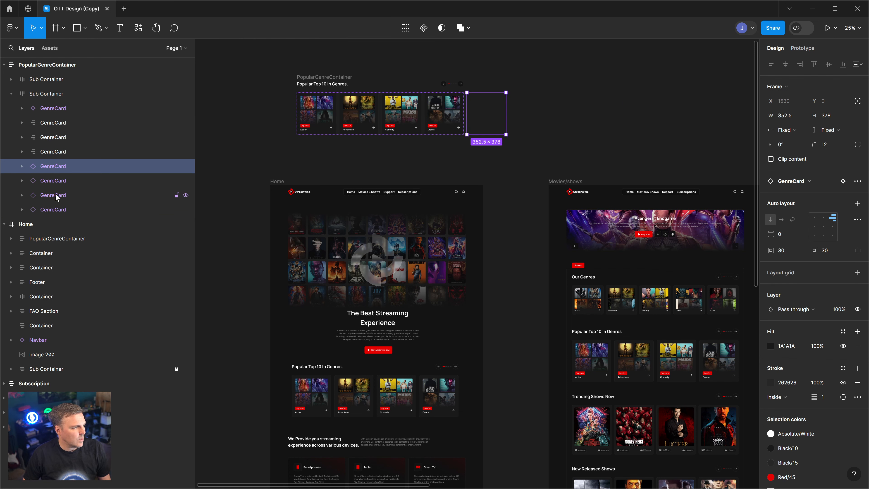
left_click(57, 210, "shift")
Copy the image fill of image 190 in the original Adventure GenreCard.
left_click(66, 123)
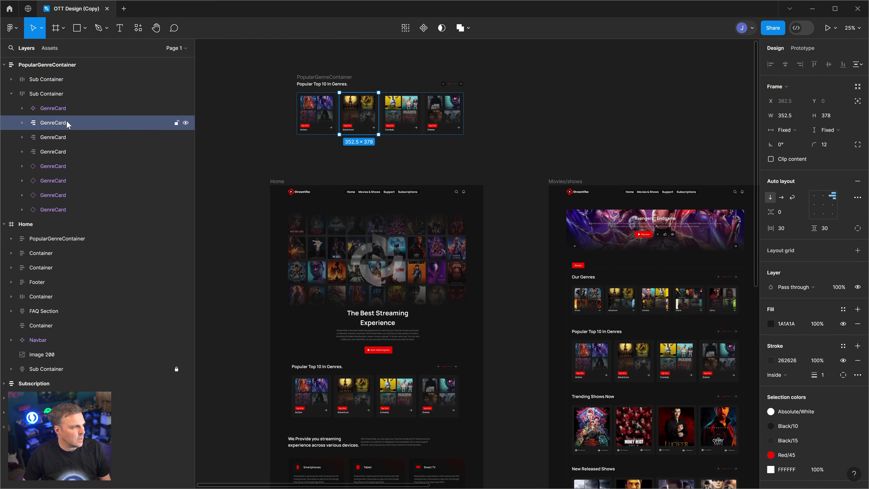
left_click(23, 122)
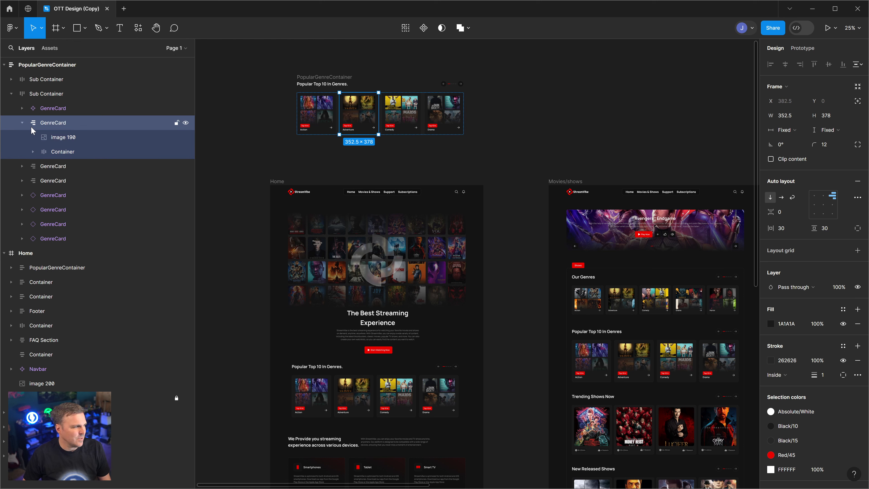
left_click(56, 136)
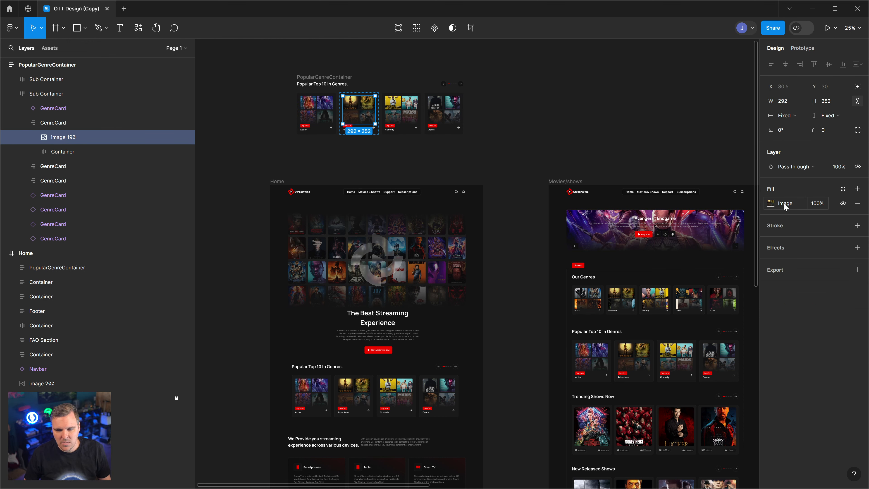
left_click(777, 205)
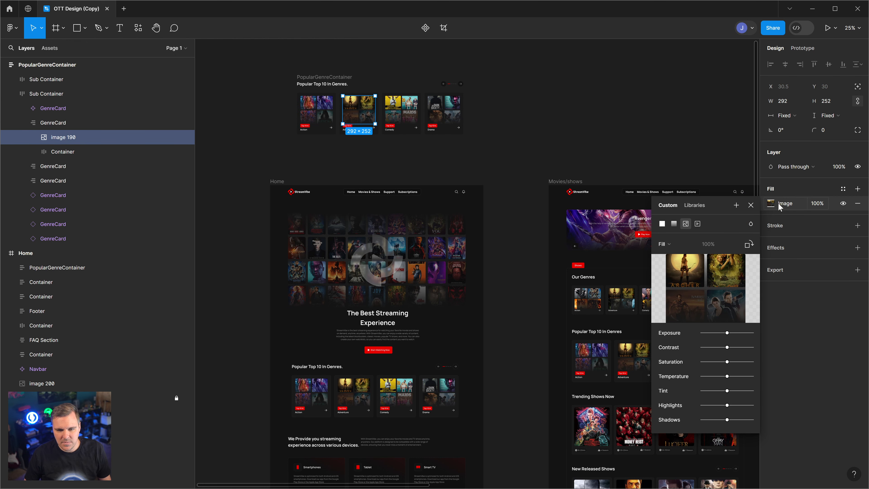
left_click(803, 190)
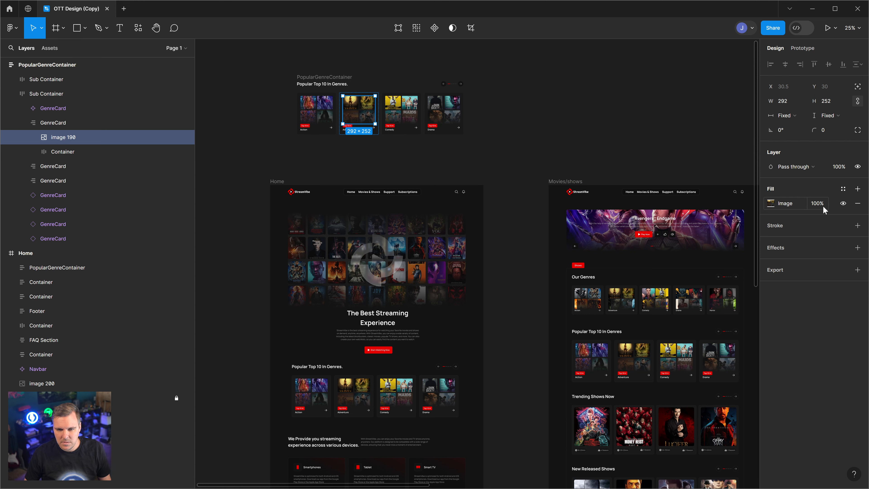
left_click(832, 209)
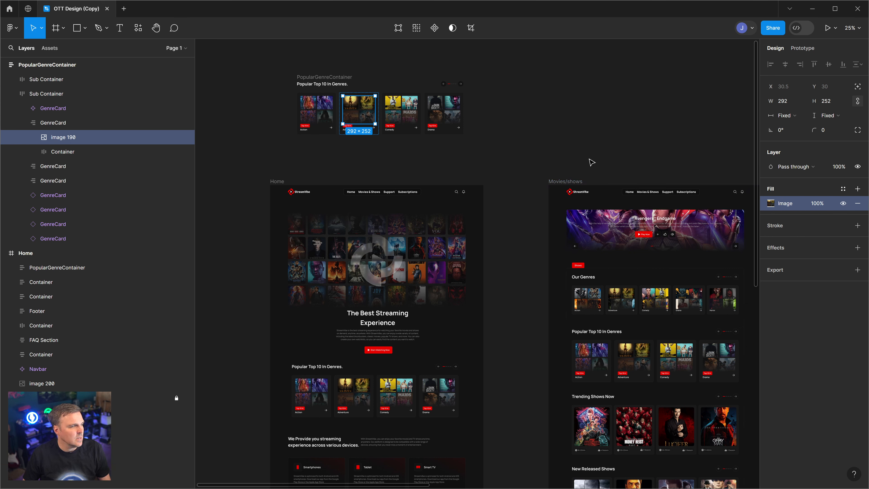
Replace the image fill of the first pasted GenreCard instance with the copied Adventure fill and delete the original Adventure card.
left_click(22, 194)
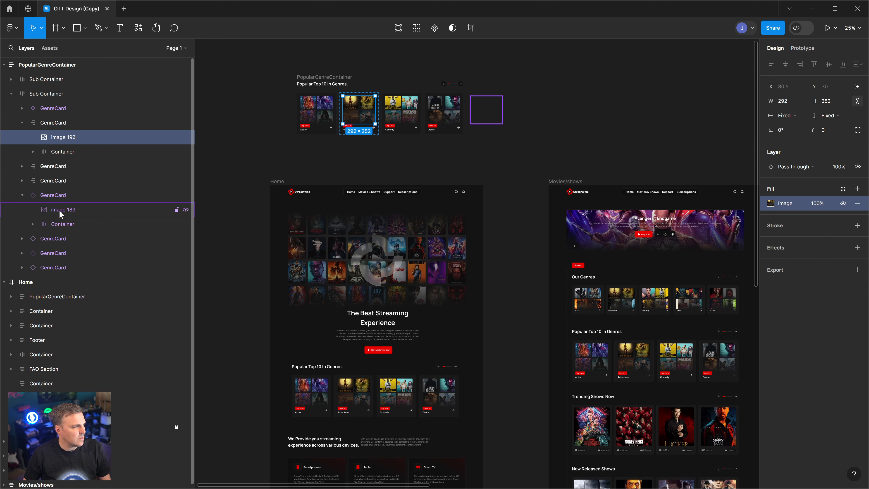
left_click(78, 210)
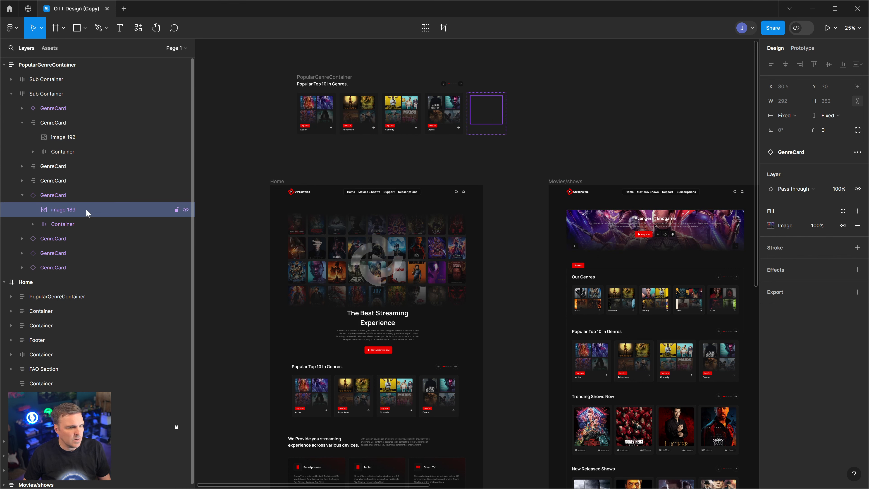
left_click(834, 225)
key("ctrl+v")
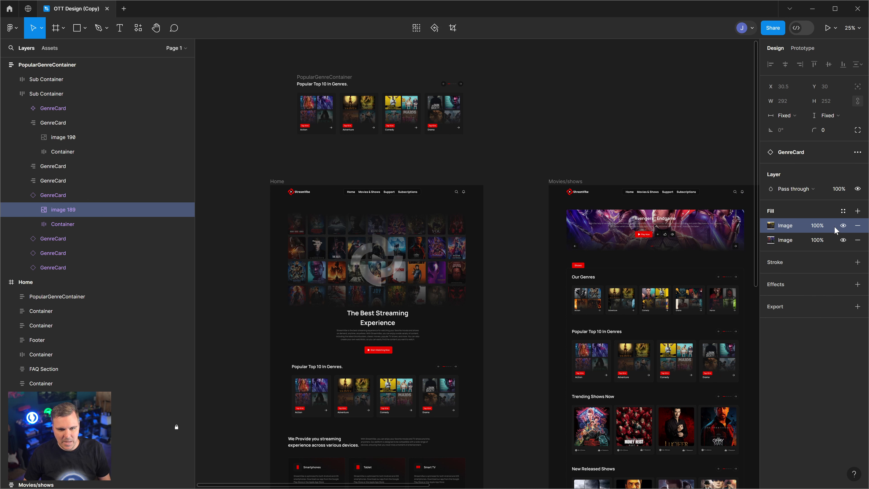
left_click(855, 240)
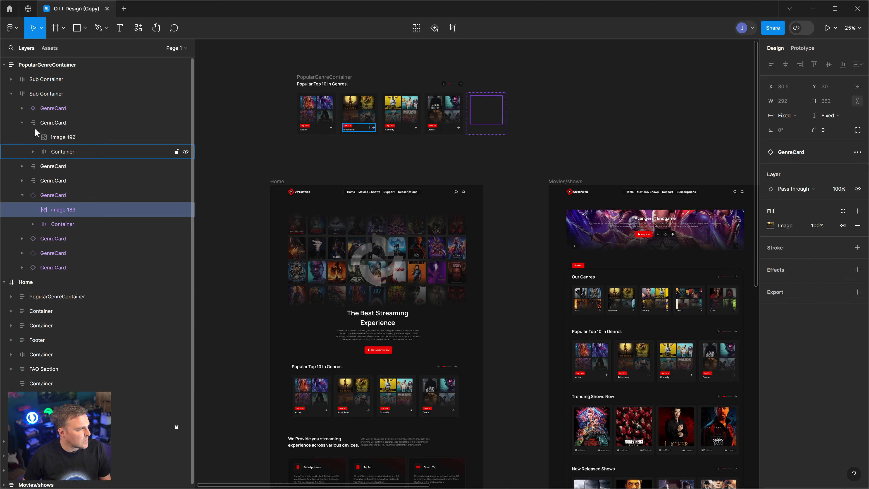
left_click(49, 123)
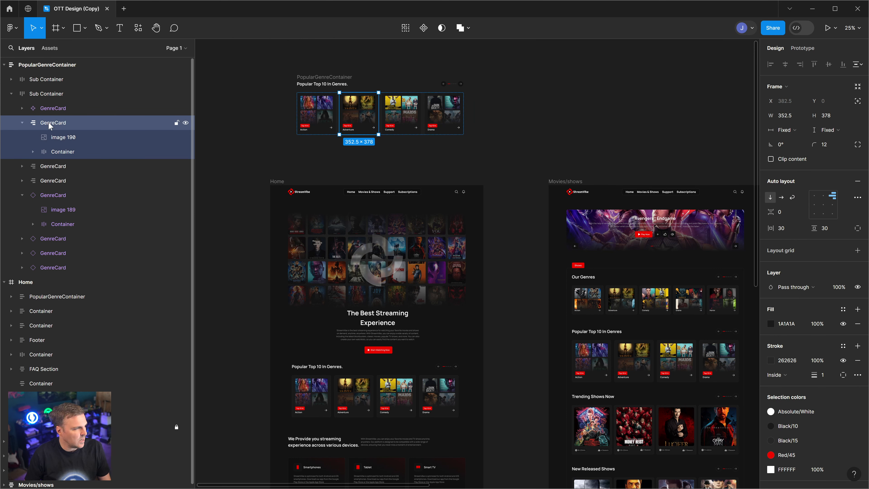
key("Delete")
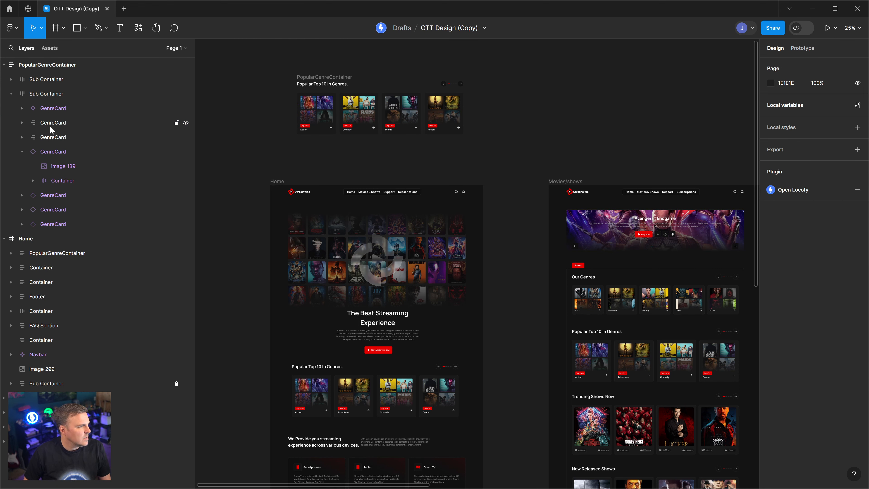
Copy the image fill of image 191 in the original Comedy GenreCard.
left_click(22, 122)
left_click(51, 137)
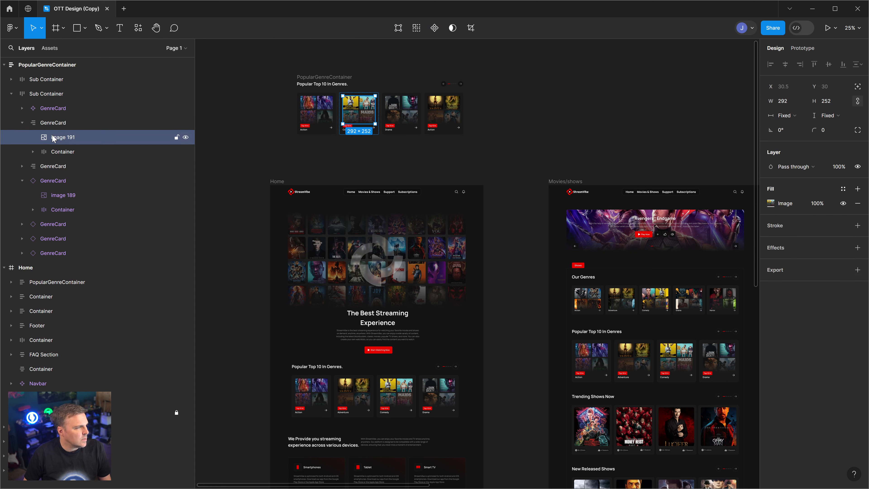
left_click(831, 207)
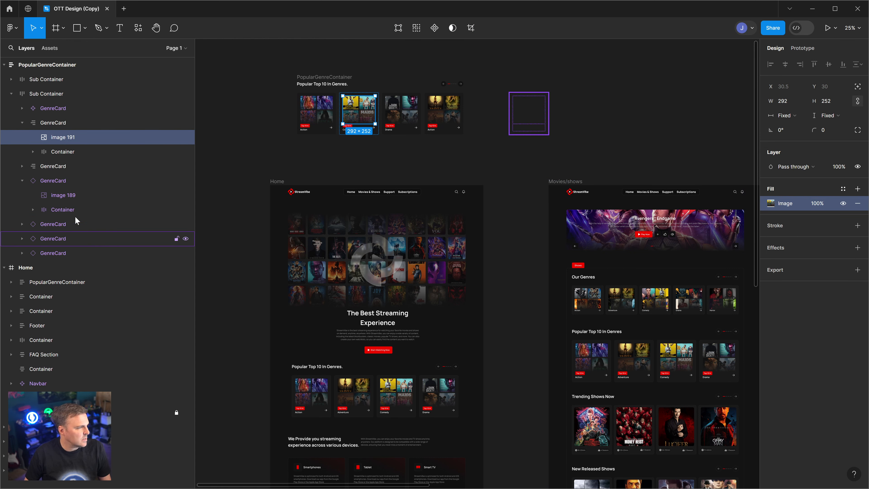
Expand the second pasted GenreCard instance and delete the surplus fourth instance at the end of the Sub Container.
left_click(20, 223)
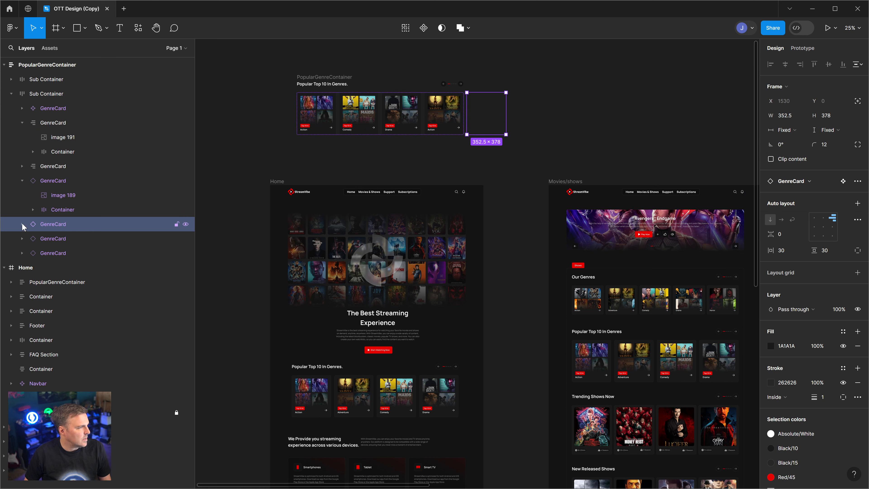
left_click(22, 223)
left_click(54, 277)
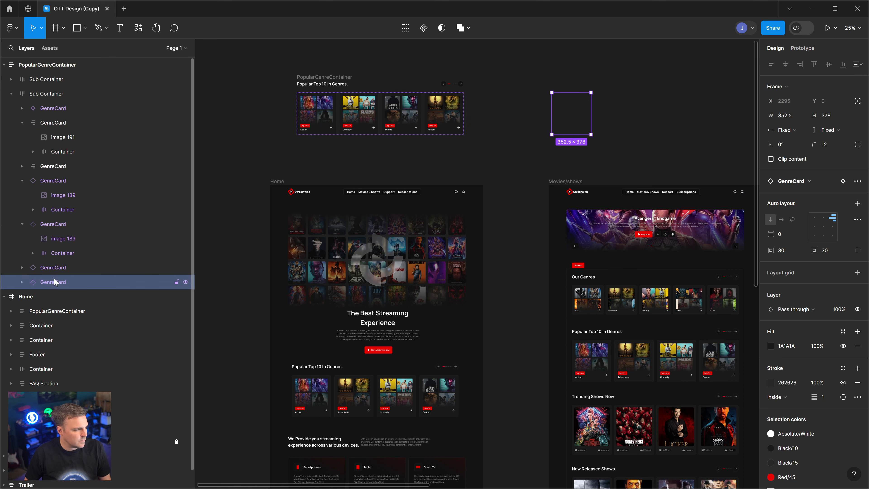
key("Delete")
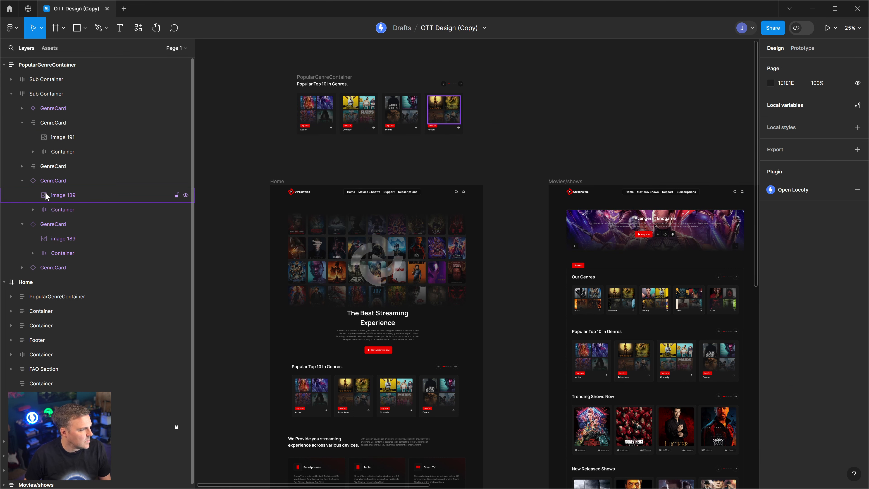
Replace the second GenreCard instance's image fill with the copied Comedy fill and delete the original Comedy card.
left_click(53, 236)
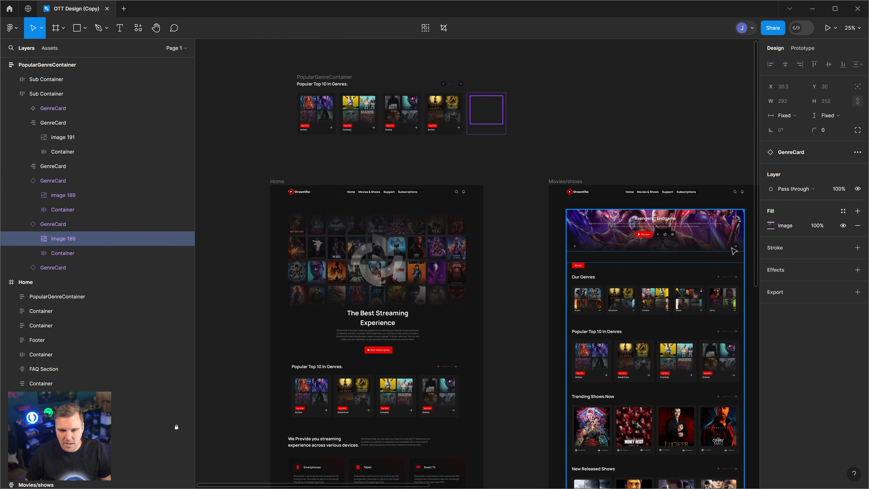
left_click(834, 227)
key("ctrl+v")
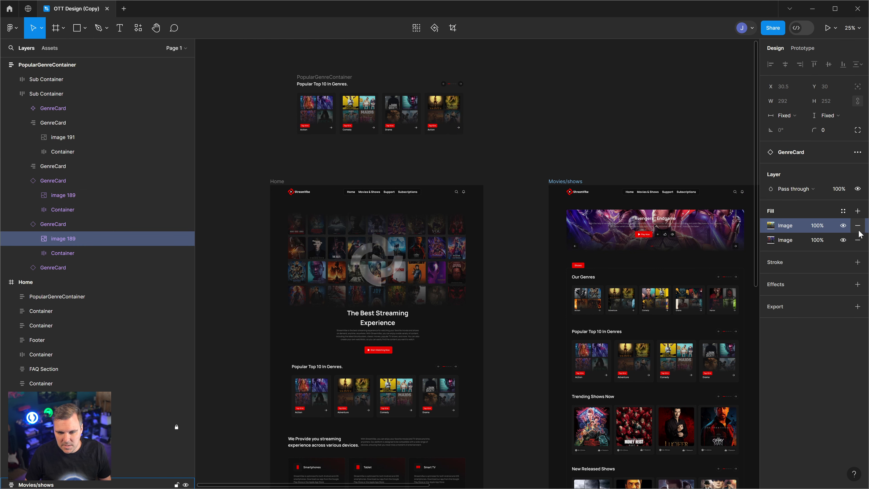
left_click(856, 241)
left_click(856, 240)
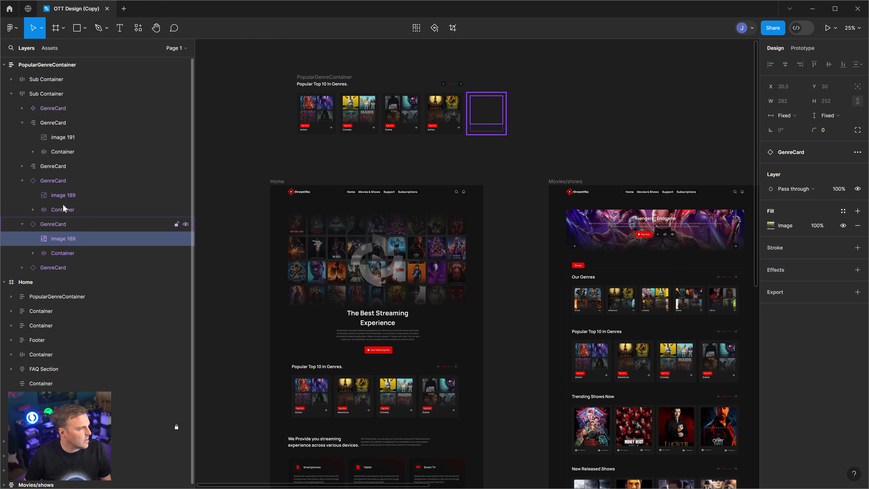
left_click(22, 122)
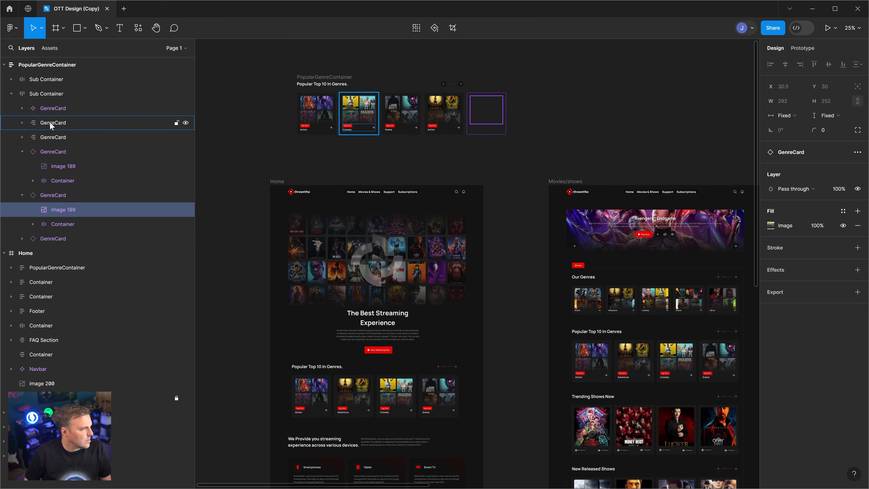
left_click(50, 122)
key("Delete")
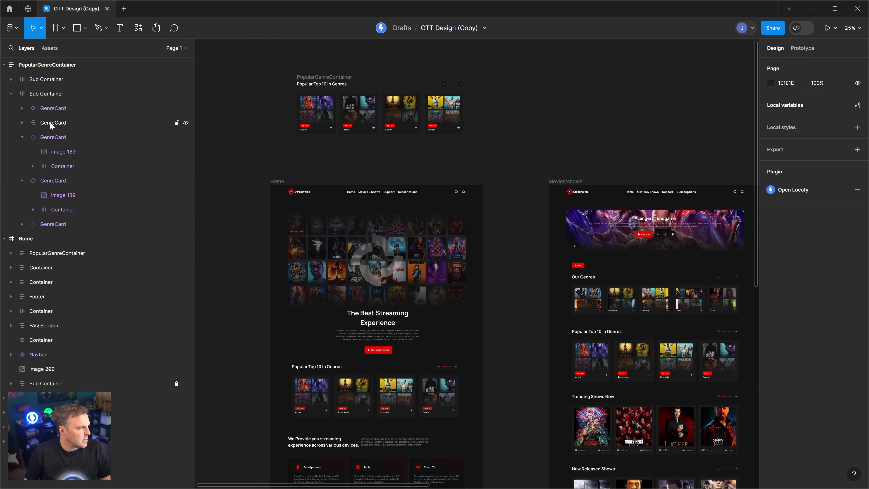
Copy the image fill of image 192 in the original Drama GenreCard.
left_click(50, 122)
left_click(21, 123)
left_click(55, 136)
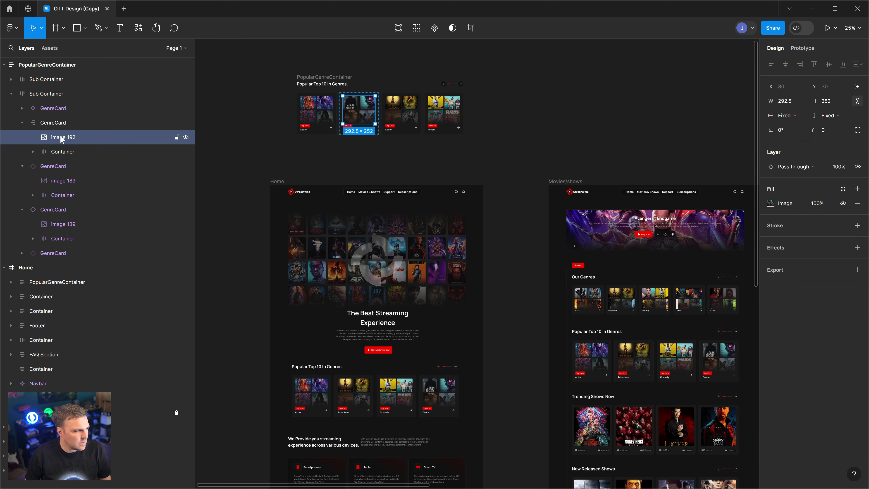
left_click(834, 203)
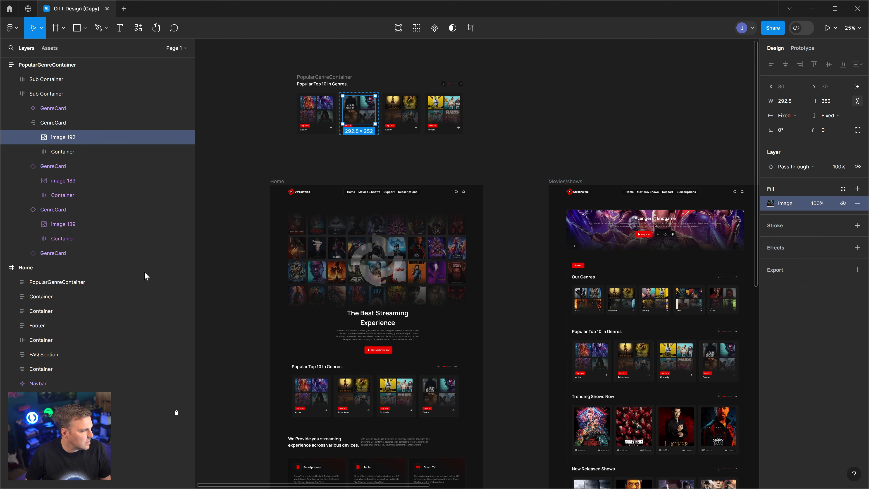
Replace the last GenreCard instance's image fill with the copied Drama fill and delete the original Drama card.
left_click(22, 253)
left_click(57, 267)
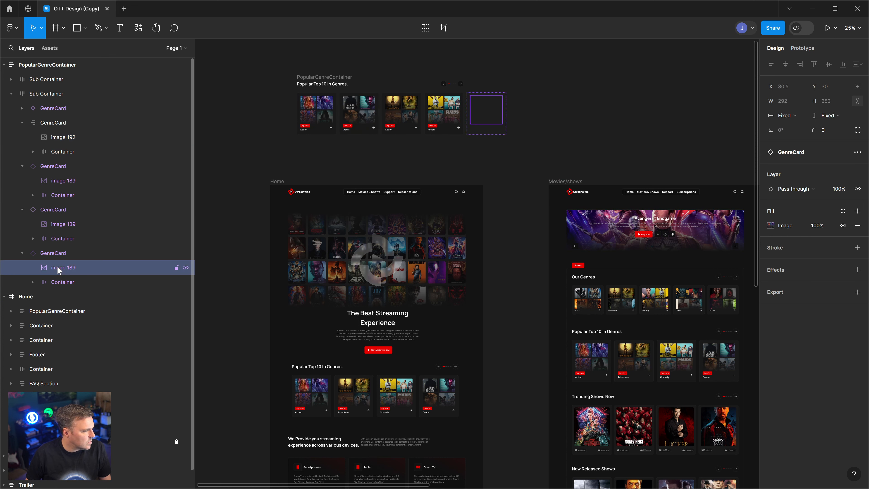
left_click(834, 228)
key("ctrl+v")
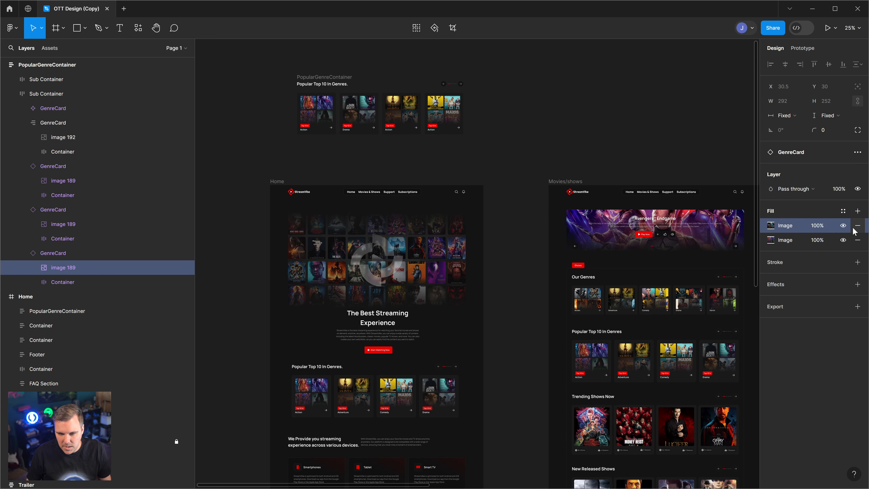
left_click(857, 241)
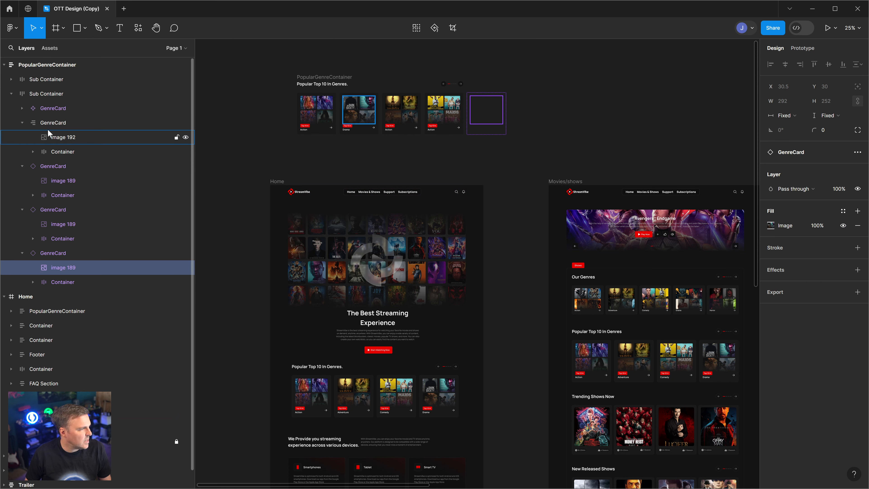
left_click(55, 123)
key("Delete")
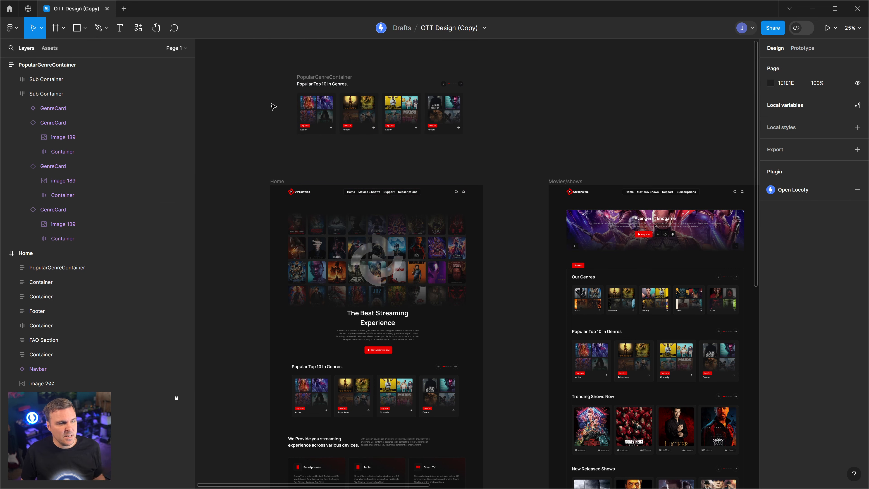
Copy the rebuilt standalone PopularGenreContainer and paste it to replace the PopularGenreContainer in the Home frame.
left_click(327, 119)
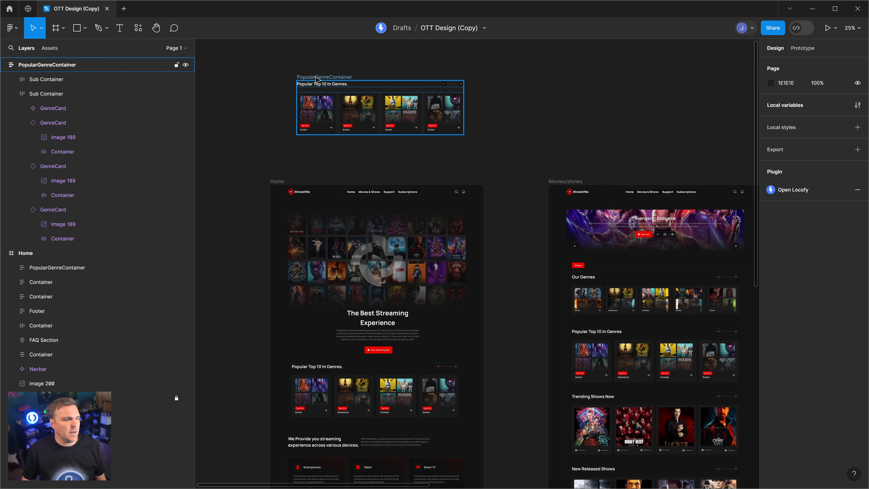
left_click(47, 65)
left_click(46, 67)
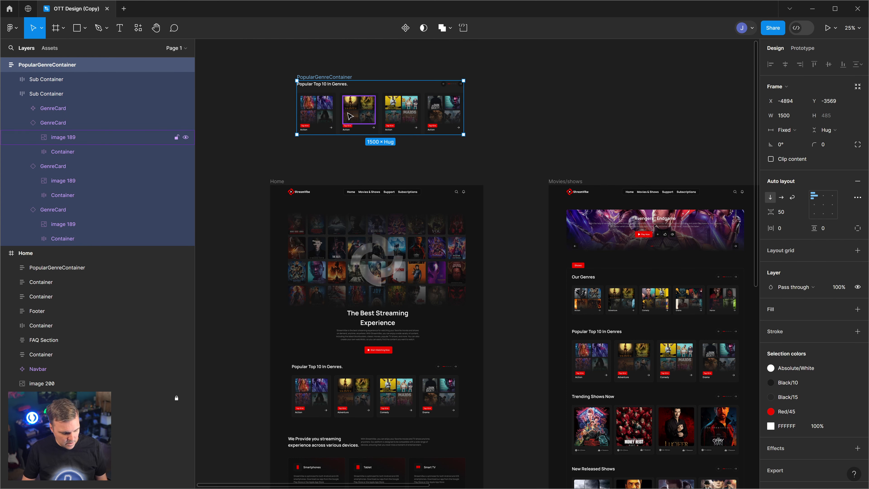
left_click(309, 370)
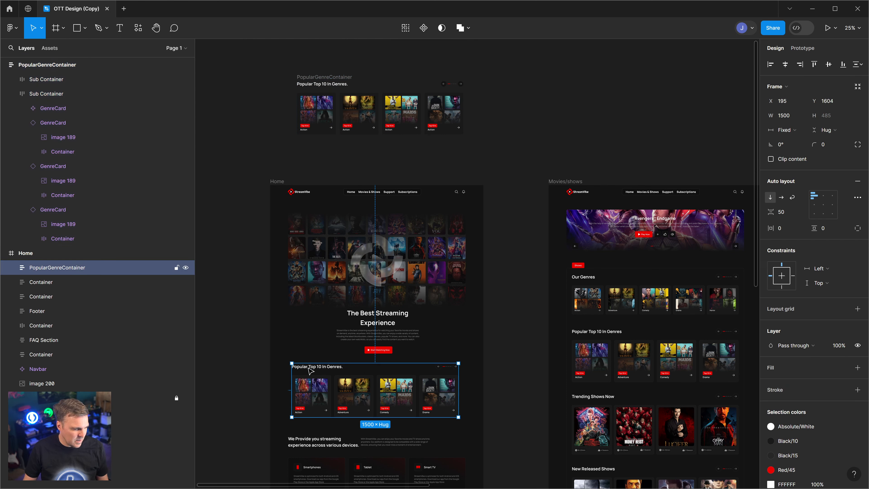
right_click(297, 367)
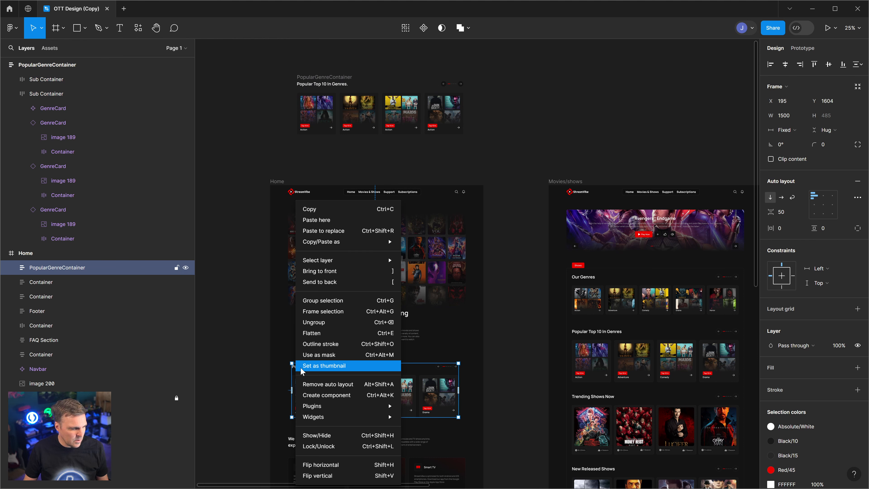
left_click(350, 230)
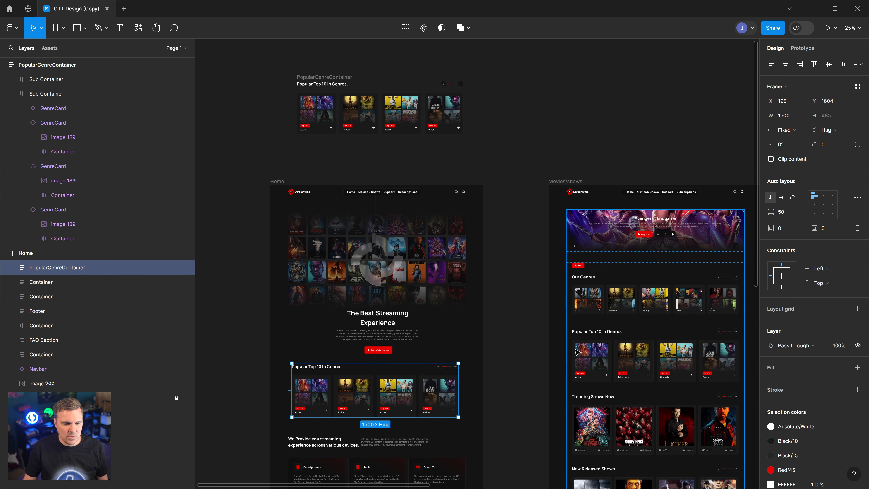
Replace the PopularGenreContainer in the Movies/shows frame with the copied rebuilt version.
left_click(591, 338)
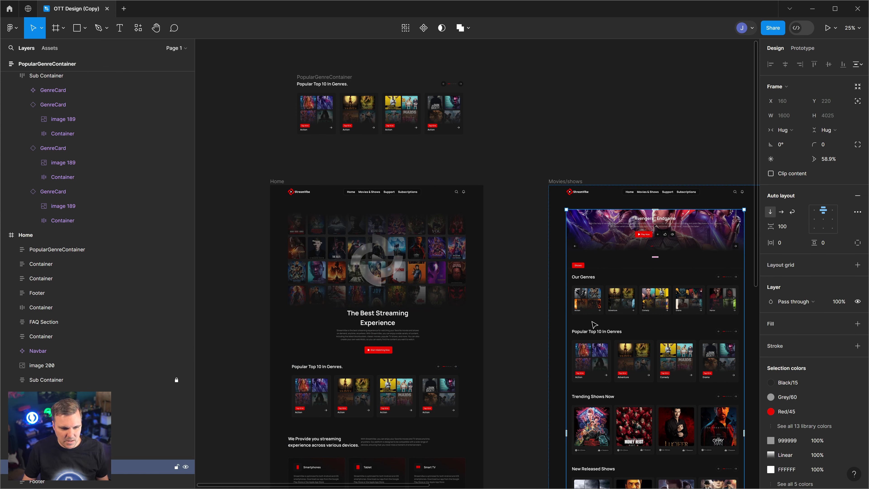
left_click(591, 335)
left_click(590, 332)
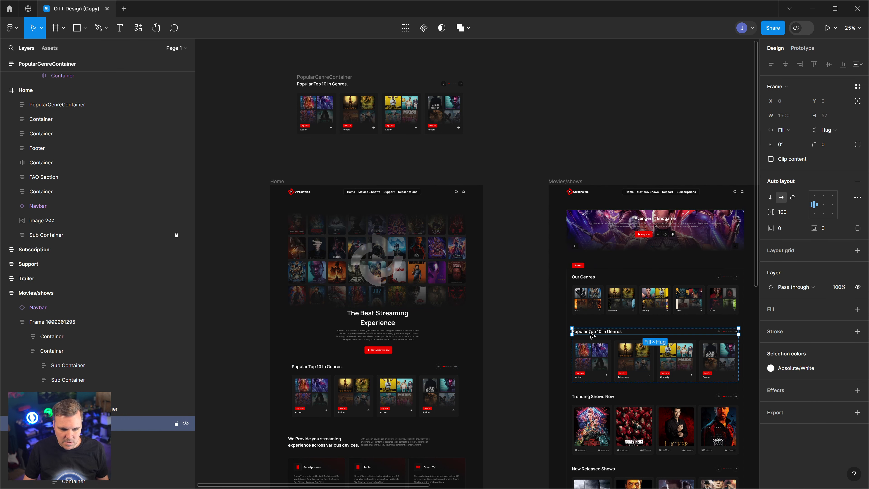
left_click(580, 346)
left_click(533, 343)
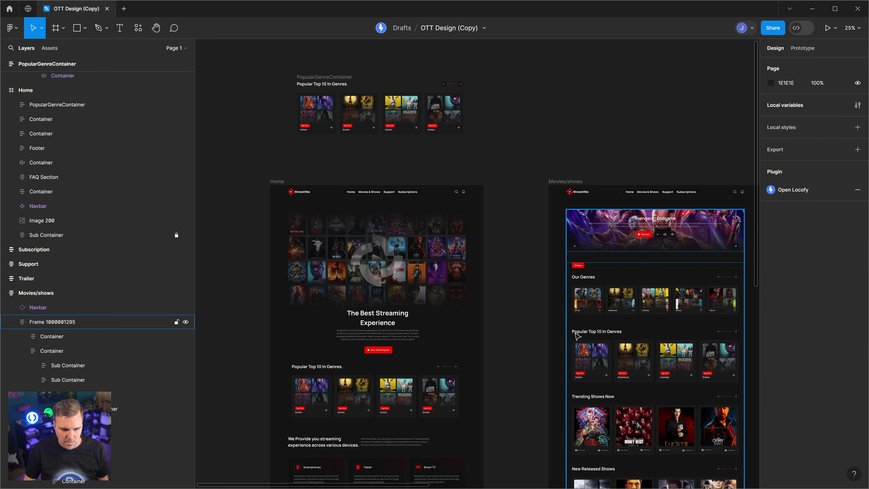
left_click(575, 333)
double_click(575, 333)
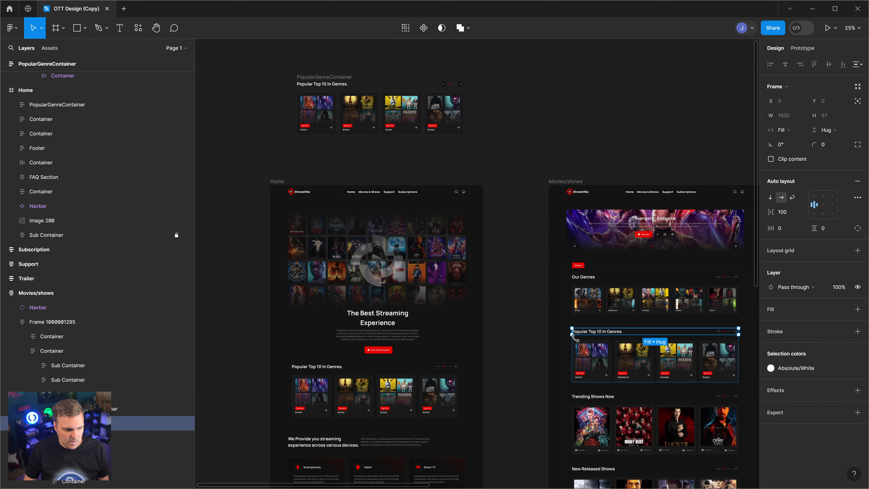
left_click(145, 409)
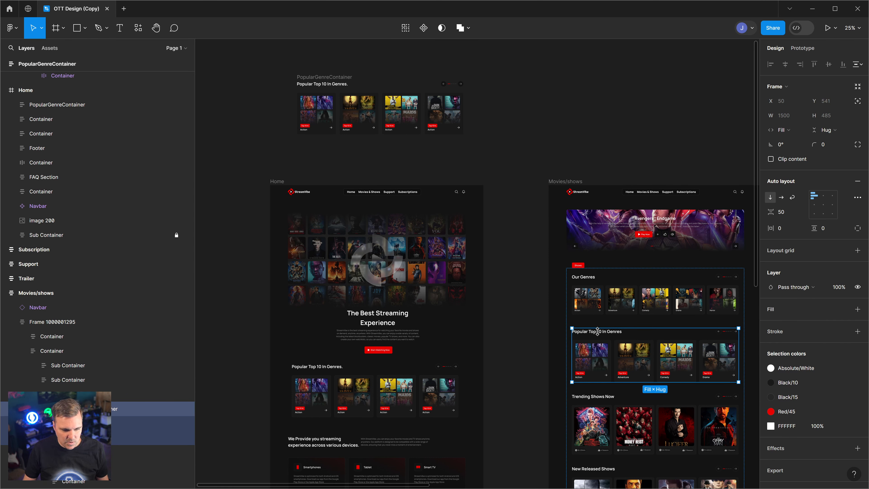
right_click(604, 336)
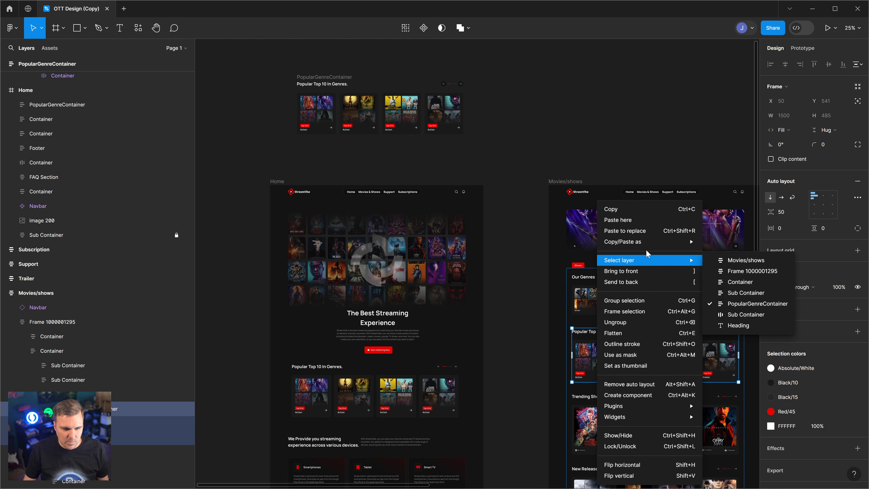
left_click(653, 230)
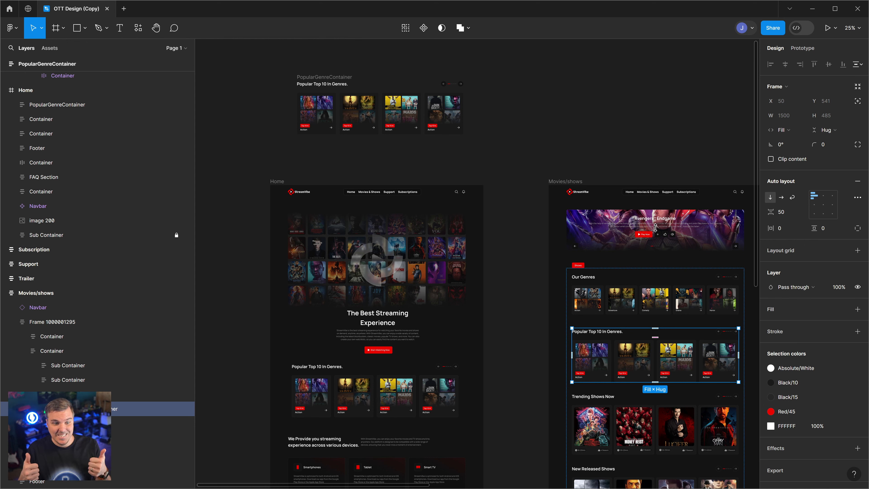
left_click(549, 118)
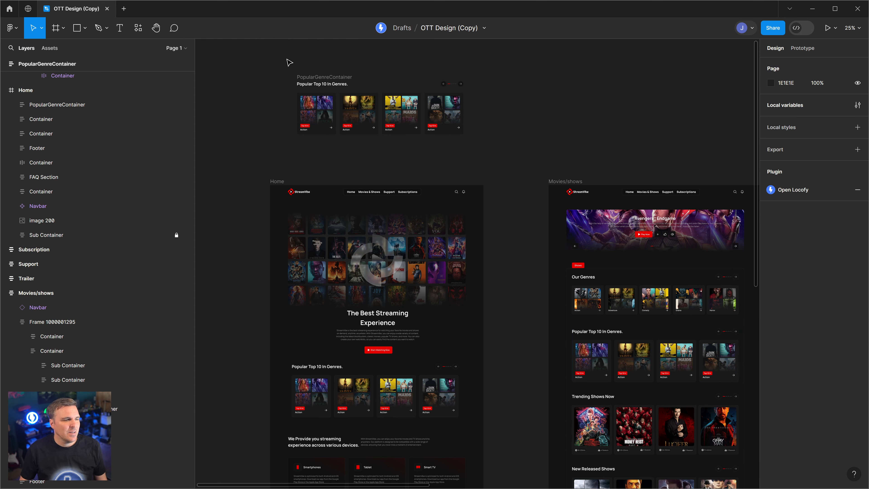
Delete the standalone PopularGenreContainer above the Home frame.
left_click_drag(281, 60, 320, 82)
left_click_drag(484, 138, 517, 149)
key("Delete")
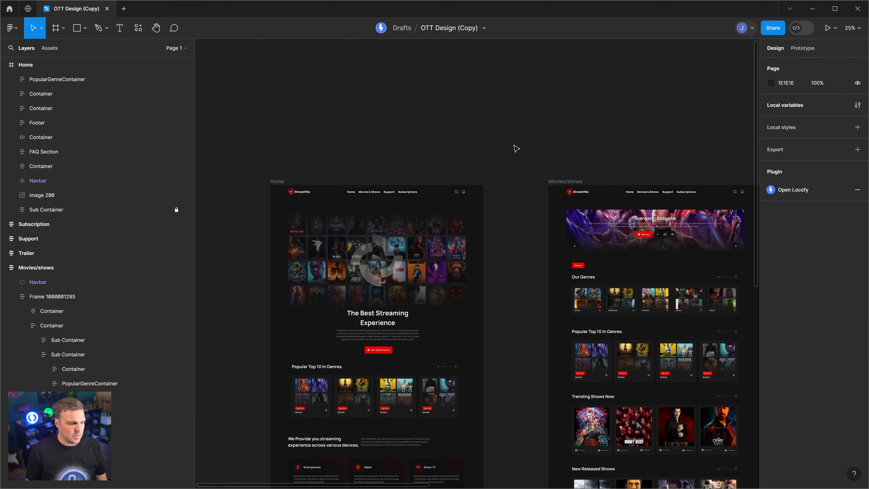
left_click(312, 398)
left_click(312, 399)
double_click(313, 399)
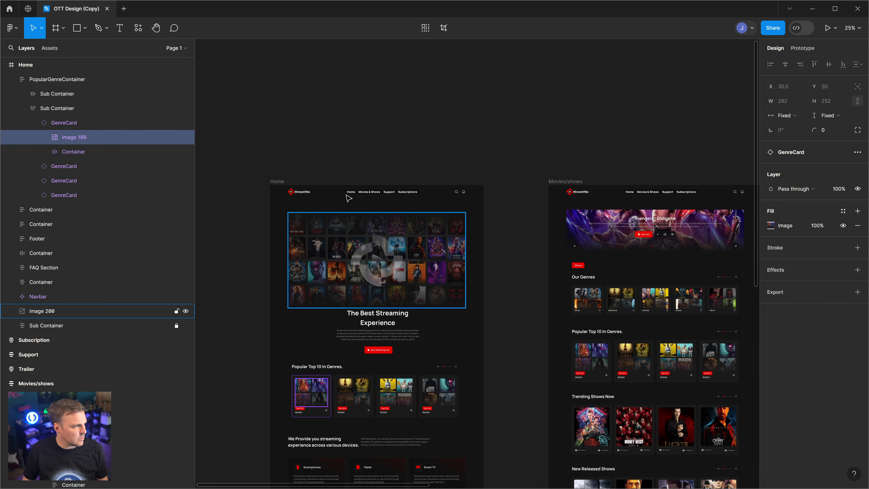
left_click(378, 120)
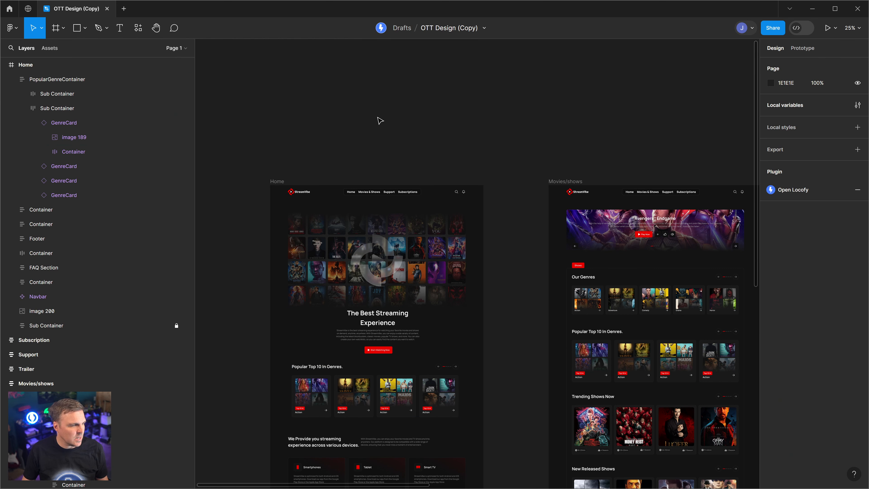
Select the Home and Movies/shows frames and launch the Locofy Lightning plugin.
left_click(278, 181)
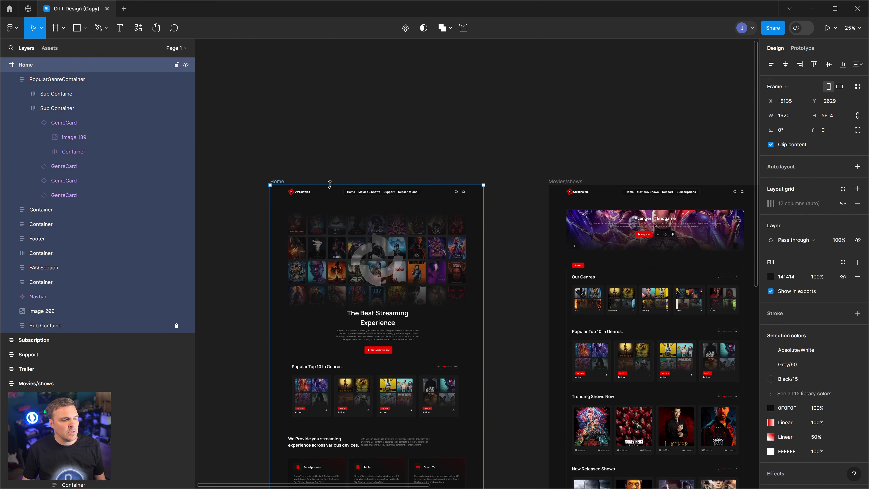
left_click(561, 184, "shift")
scroll(643, 178, "down", 5)
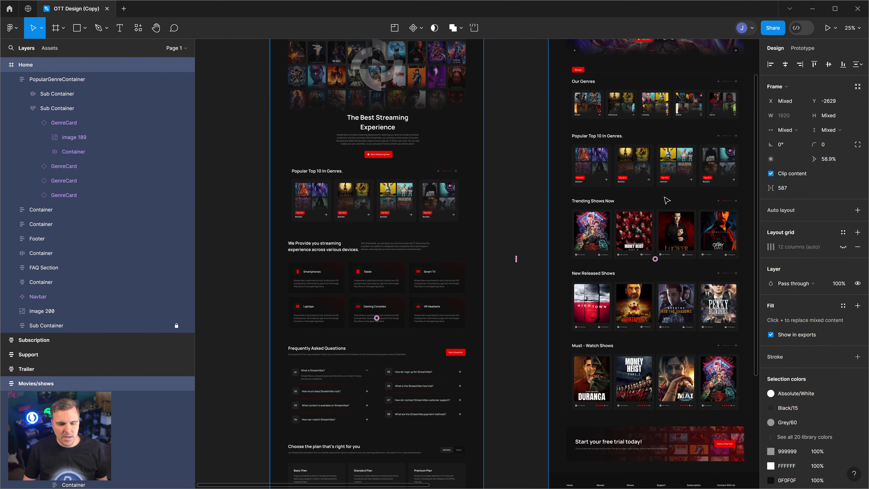
scroll(653, 239, "up", 3)
left_click(138, 27)
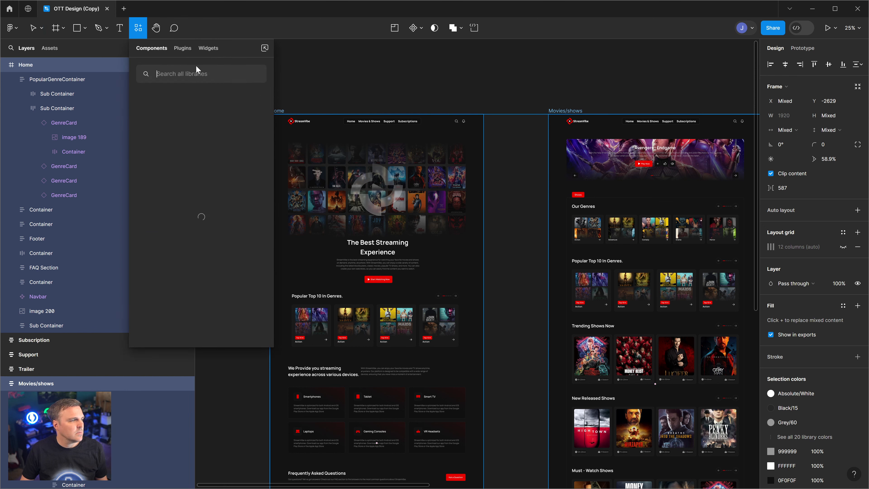
left_click(174, 48)
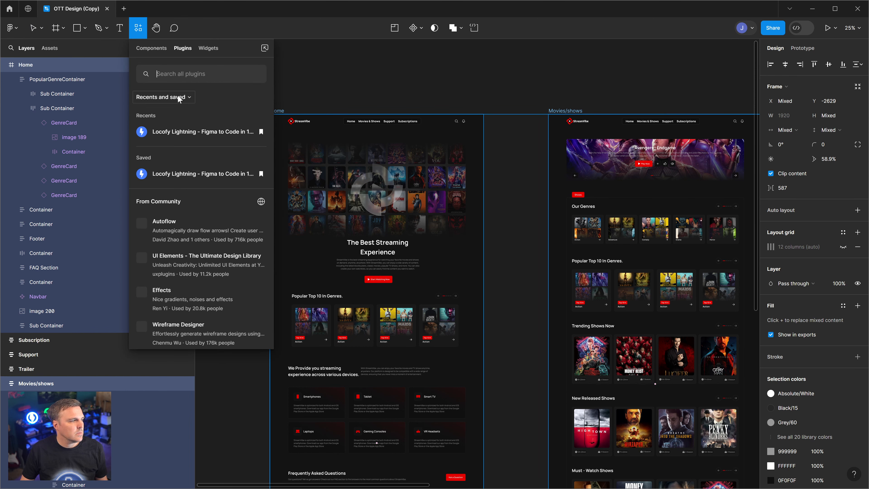
left_click(180, 132)
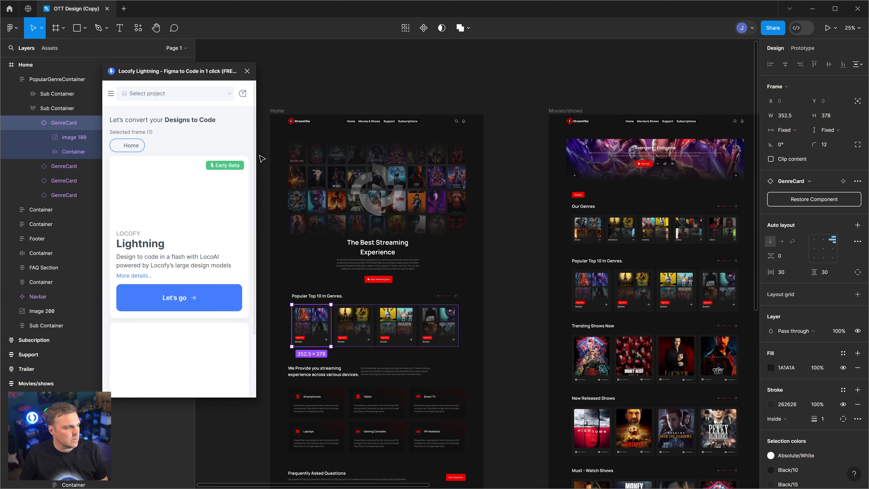
Reselect the Home and Movies/shows frames and regenerate their code with Locofy Lightning.
left_click(279, 111)
left_click(565, 111, "shift")
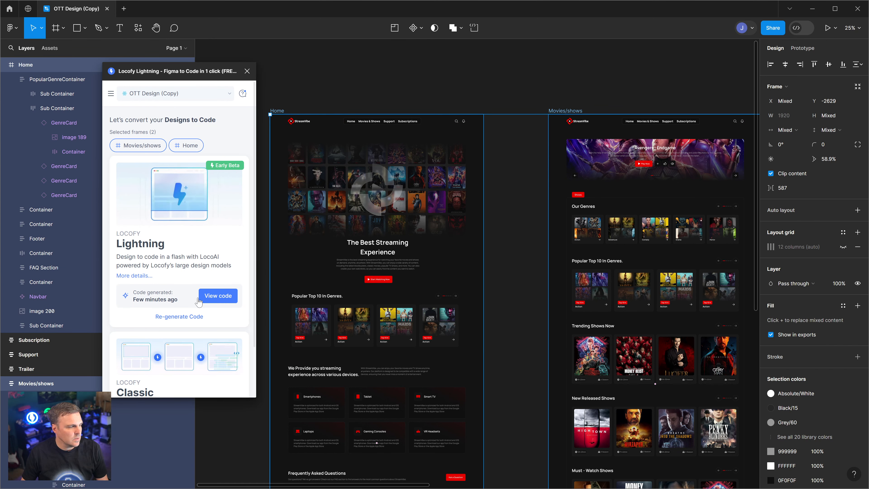
left_click(179, 316)
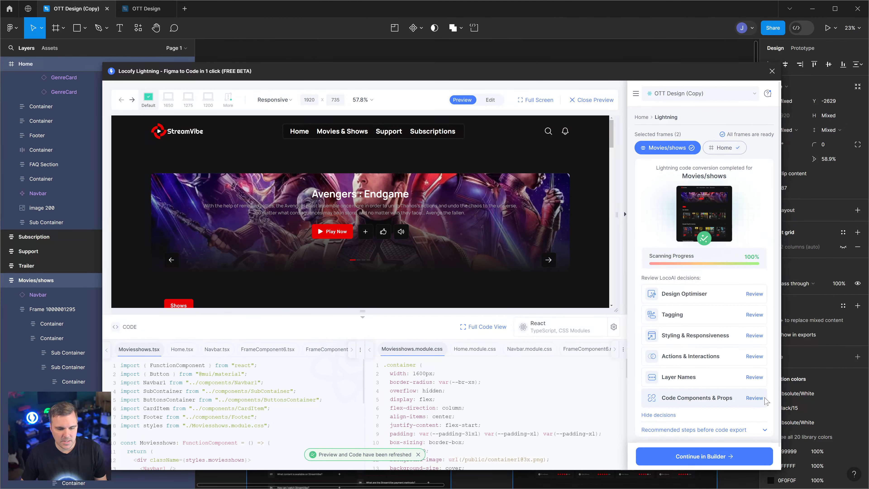
Review the generated code components and props, showing all instances of GenreCard1 in the preview.
left_click(754, 398)
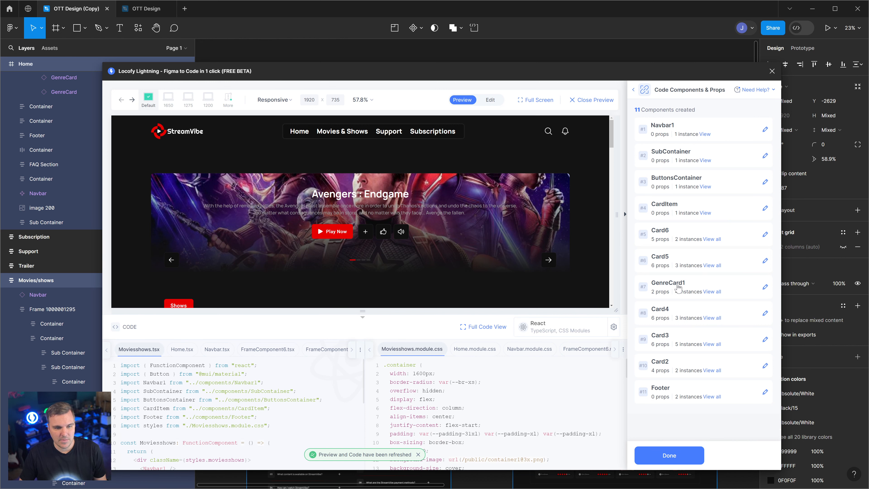
left_click(719, 292)
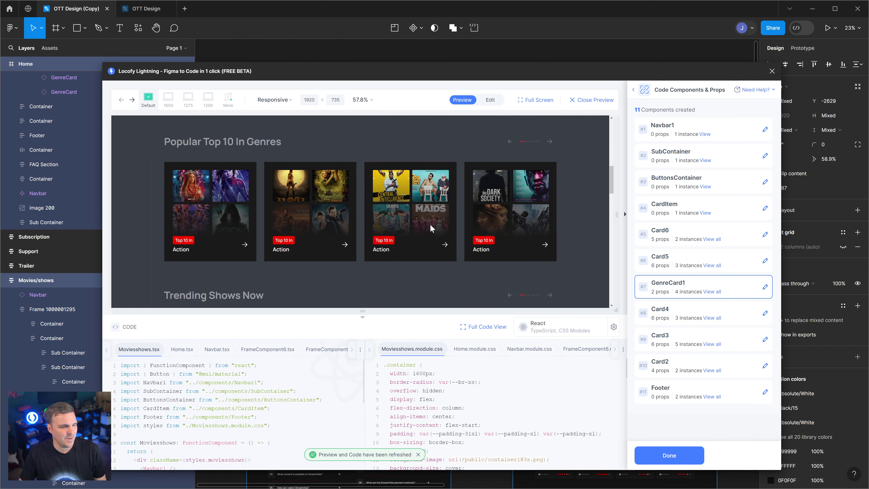